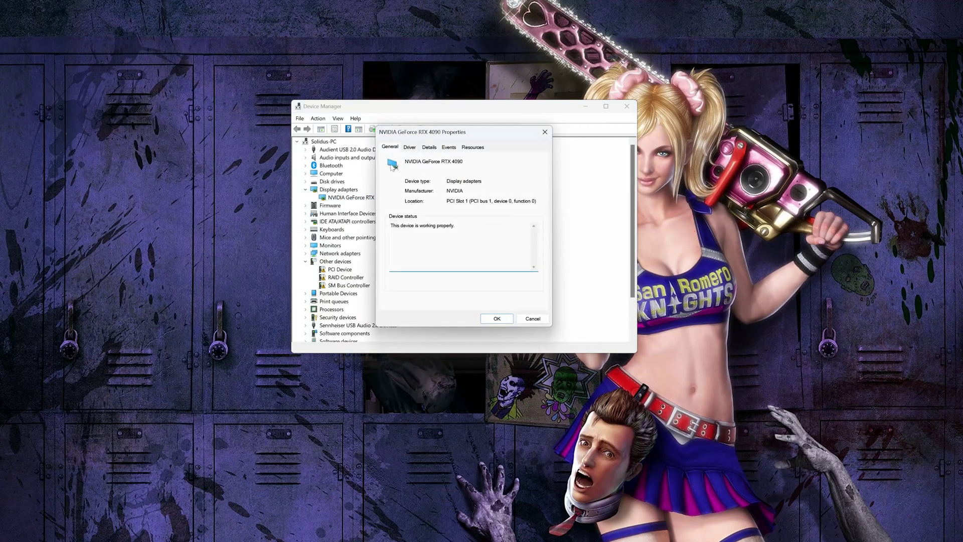
# Search automatically for a newer NVIDIA GeForce RTX 4090 driver, and check Windows Update for updates
pyautogui.click(410, 147)
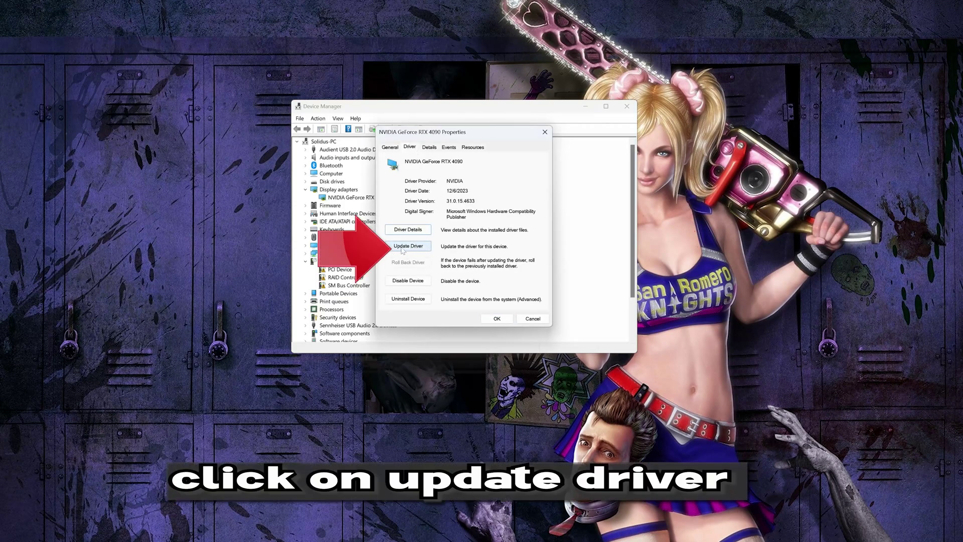
pyautogui.click(403, 248)
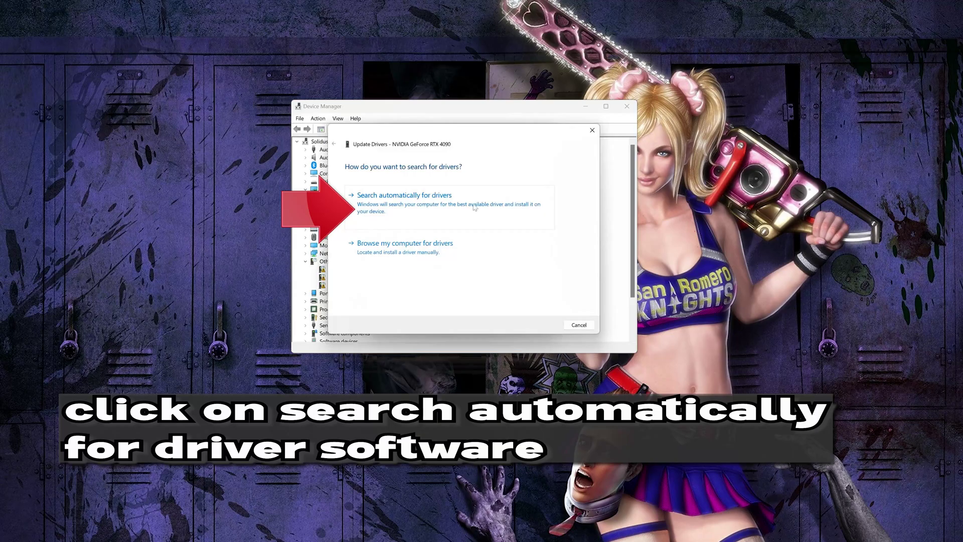
pyautogui.click(460, 211)
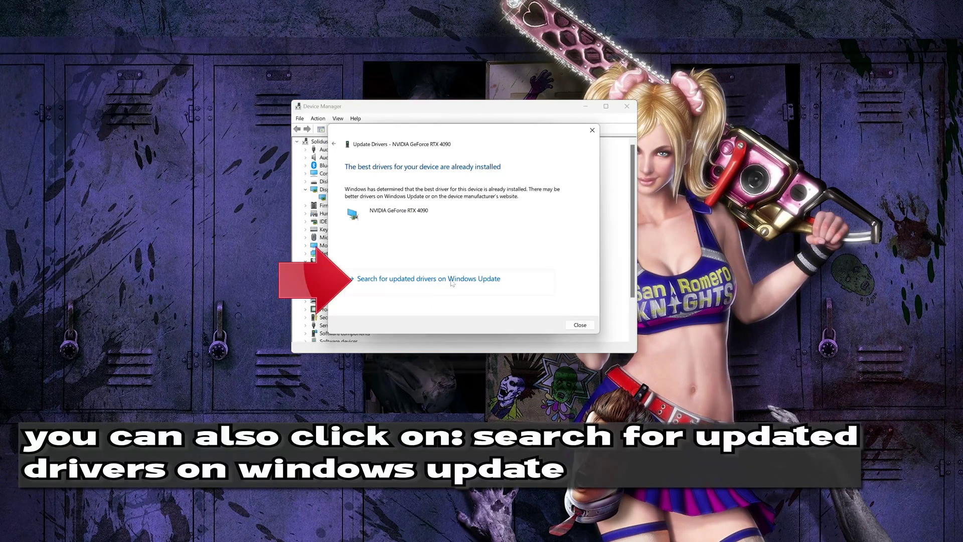
pyautogui.click(451, 281)
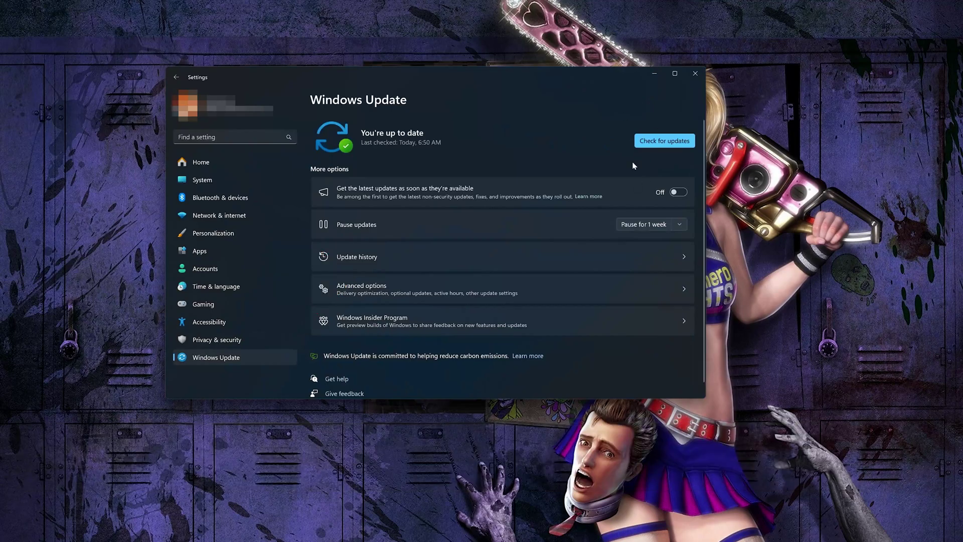
pyautogui.click(654, 142)
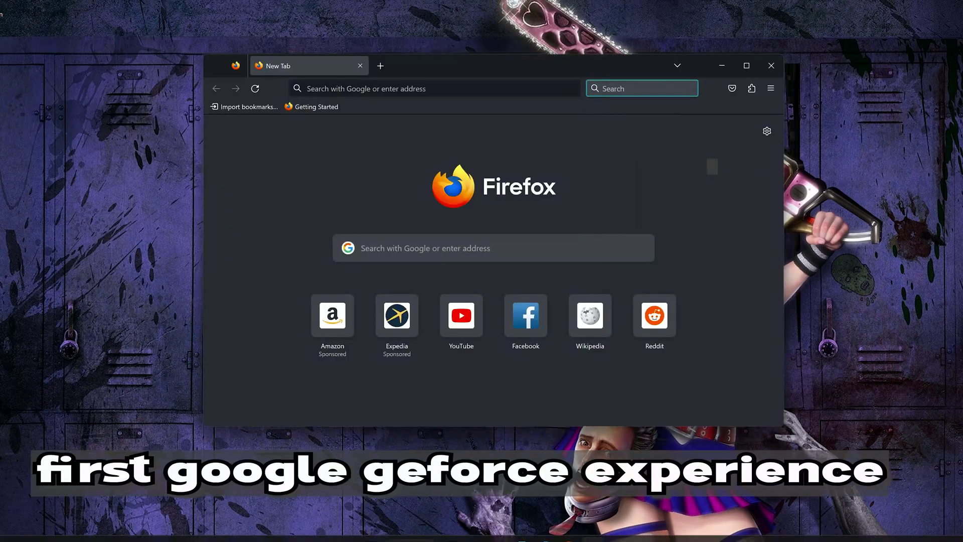
# In Firefox, search the web for "geforce experience" and open NVIDIA's Update Drivers & Optimal Playable Settings result
pyautogui.write('gef')
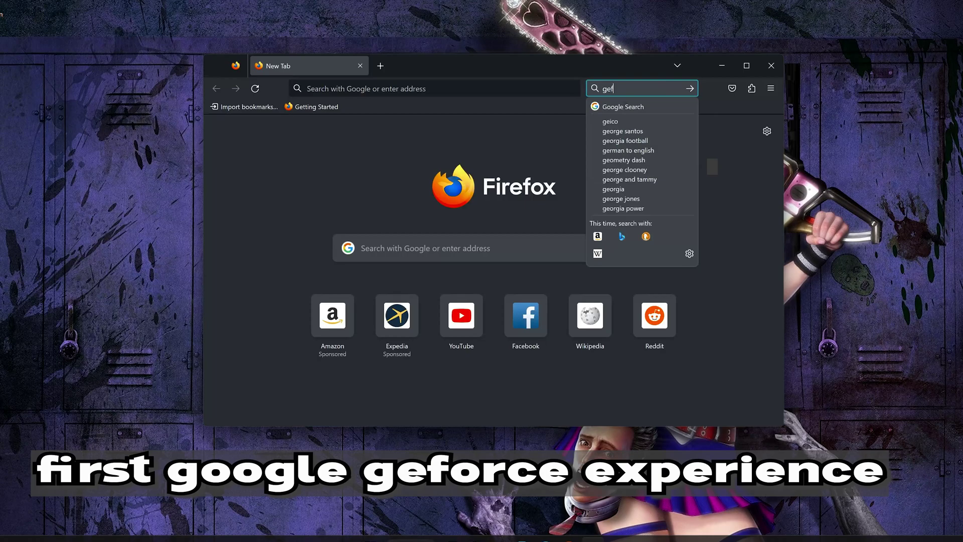
pyautogui.write('orce experience')
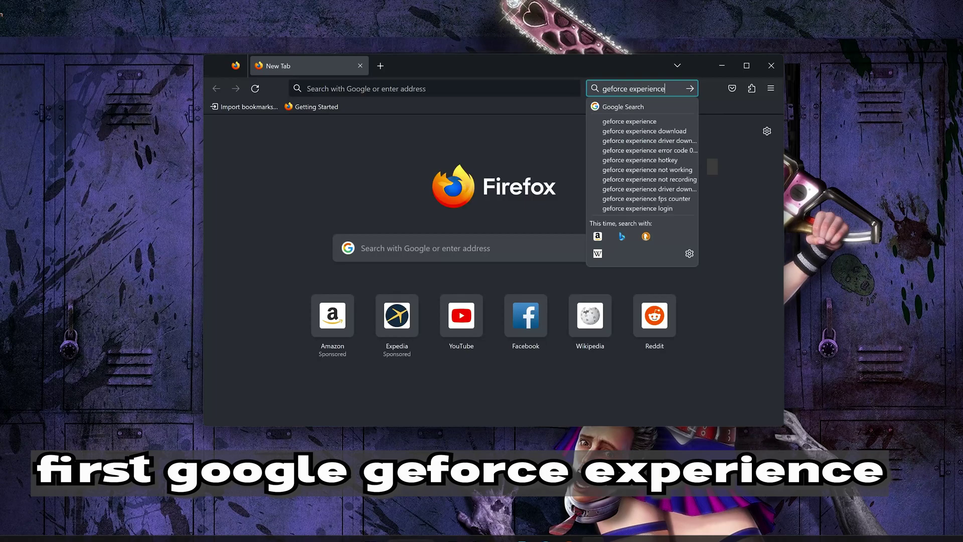
pyautogui.press('Return')
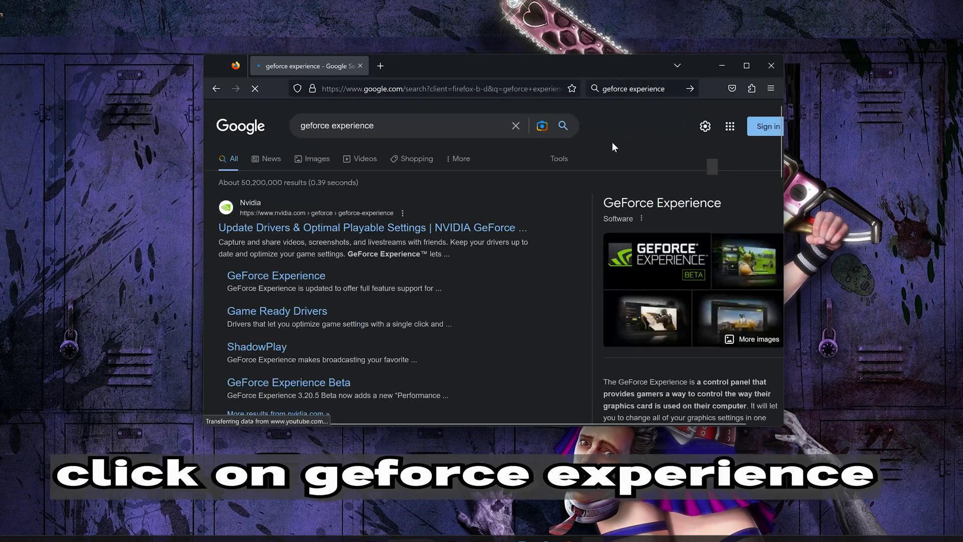
pyautogui.scroll(-2, 612, 143)
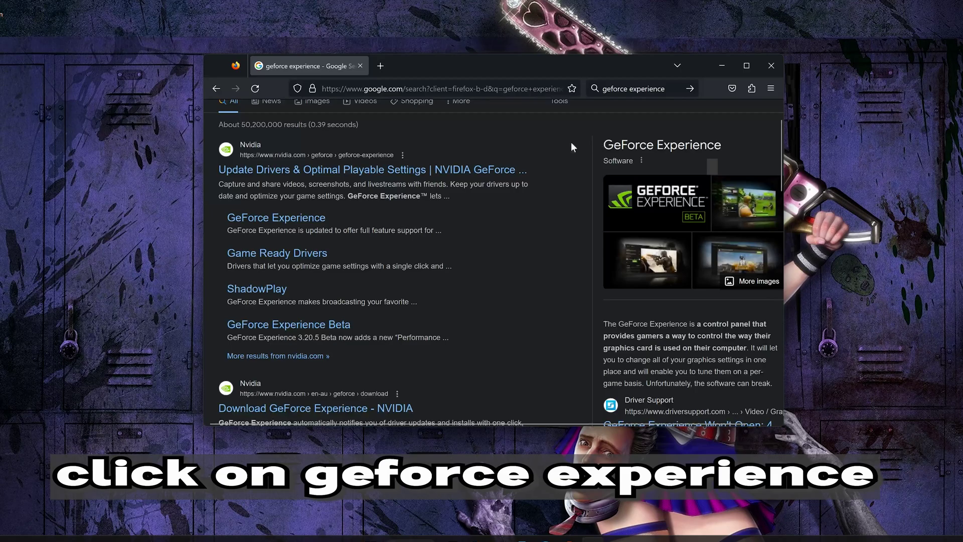
pyautogui.click(360, 173)
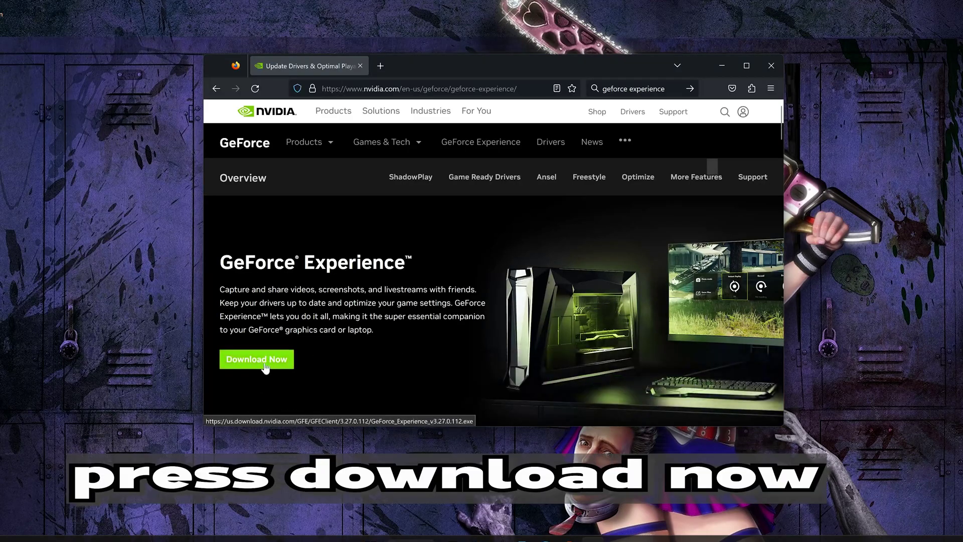
# Download the GeForce Experience installer, close the browser and allow NVIDIA Package Launcher to make changes to the device
pyautogui.click(269, 363)
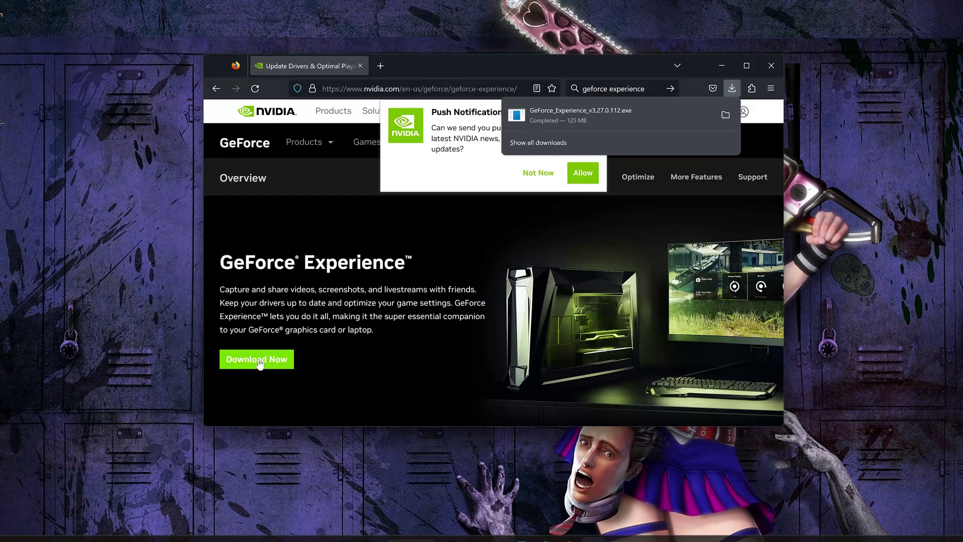
pyautogui.click(771, 65)
pyautogui.click(766, 70)
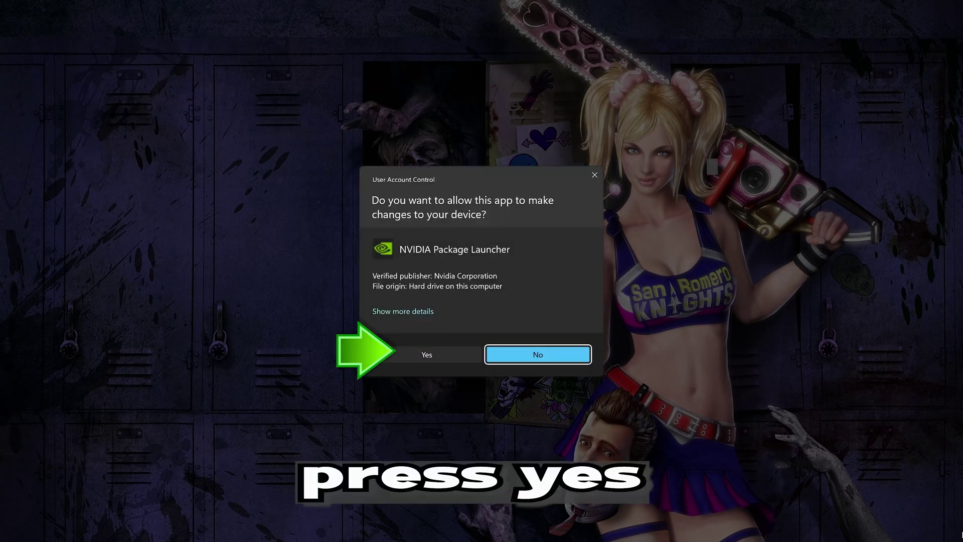
pyautogui.click(436, 352)
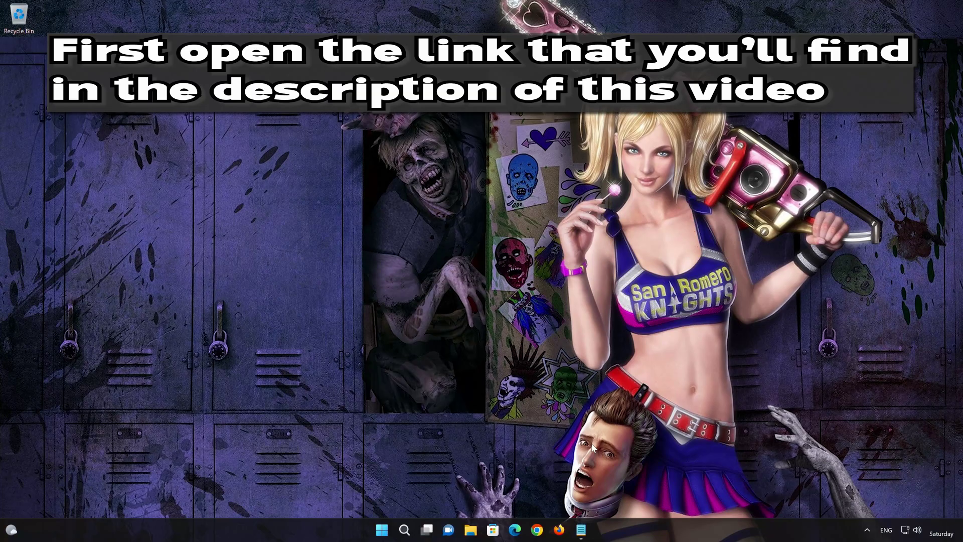
# Copy the learn.microsoft.com latest-supported-vc-redist link from Notepad and load it in Firefox
pyautogui.click(559, 530)
pyautogui.click(582, 530)
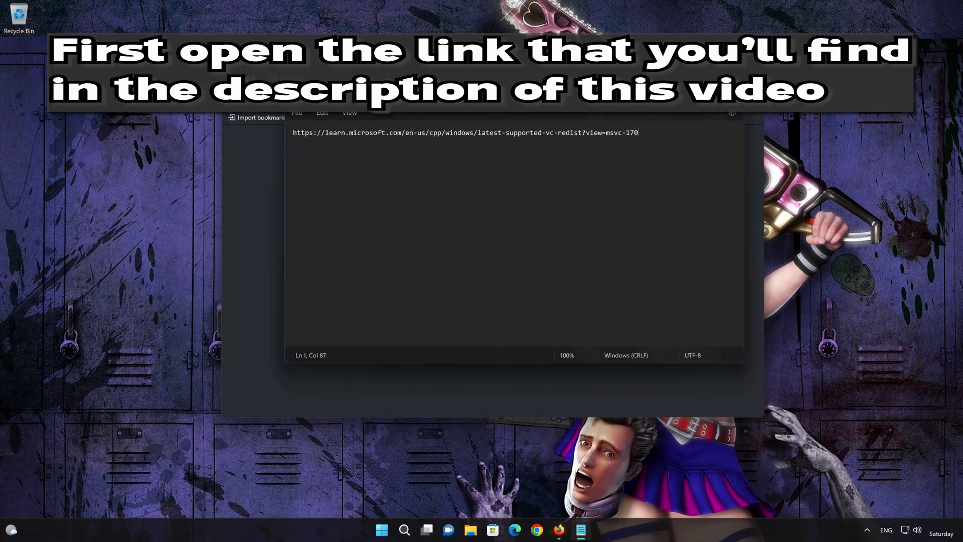
pyautogui.moveTo(638, 132); pyautogui.dragTo(294, 133)
pyautogui.rightClick(317, 133)
pyautogui.click(343, 183)
pyautogui.click(685, 90)
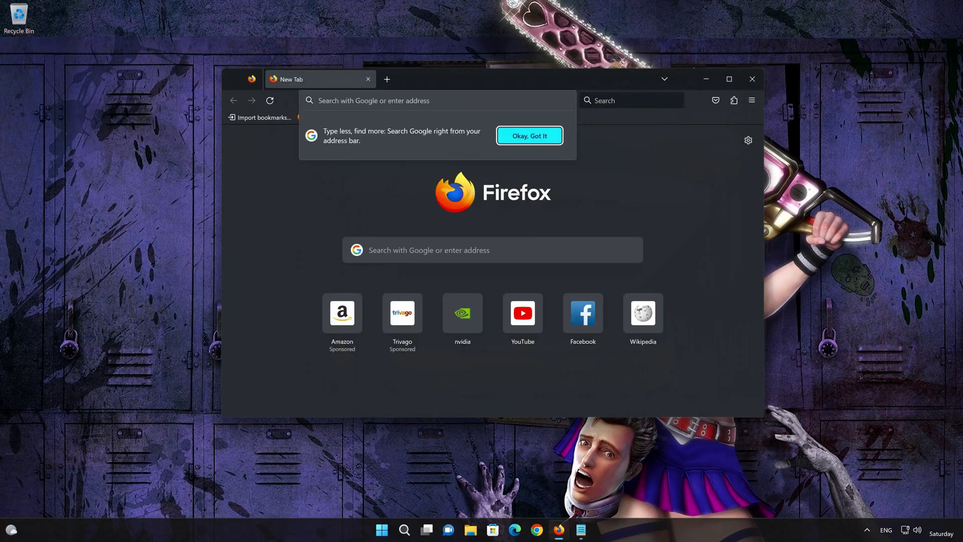
pyautogui.rightClick(419, 102)
pyautogui.click(446, 189)
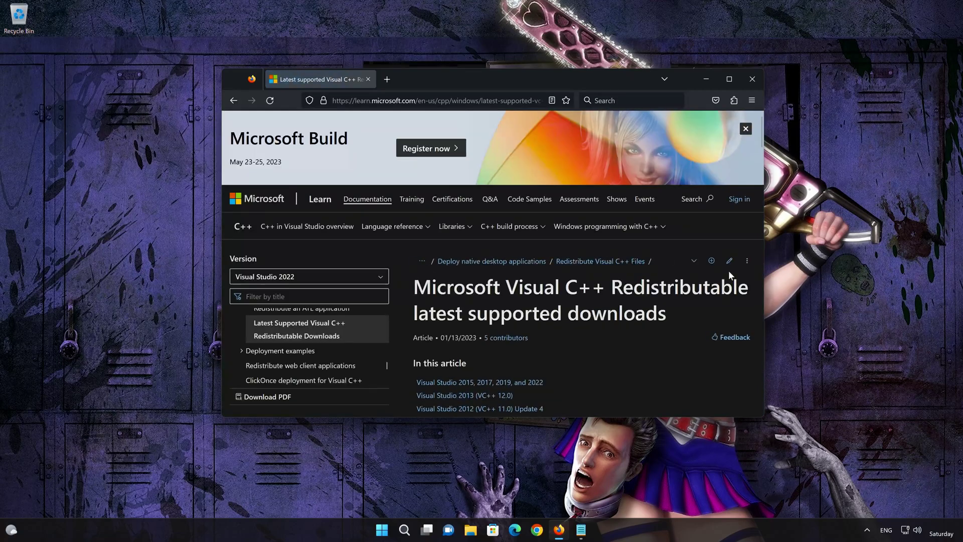
# Download the X86 and X64 Visual C++ Redistributable installers for Visual Studio 2015-2022, and close the browser
pyautogui.scroll(-10, 729, 275)
pyautogui.scroll(1, 679, 305)
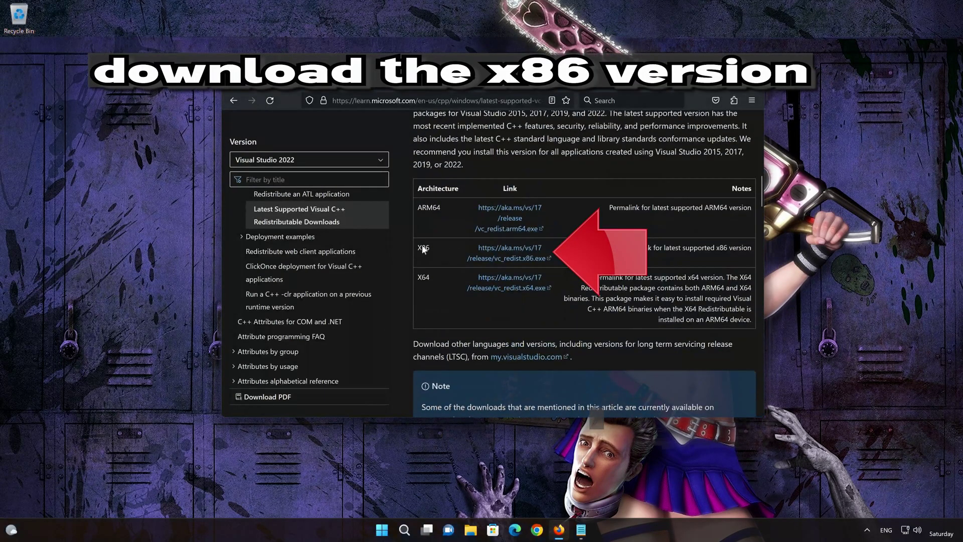
pyautogui.click(509, 258)
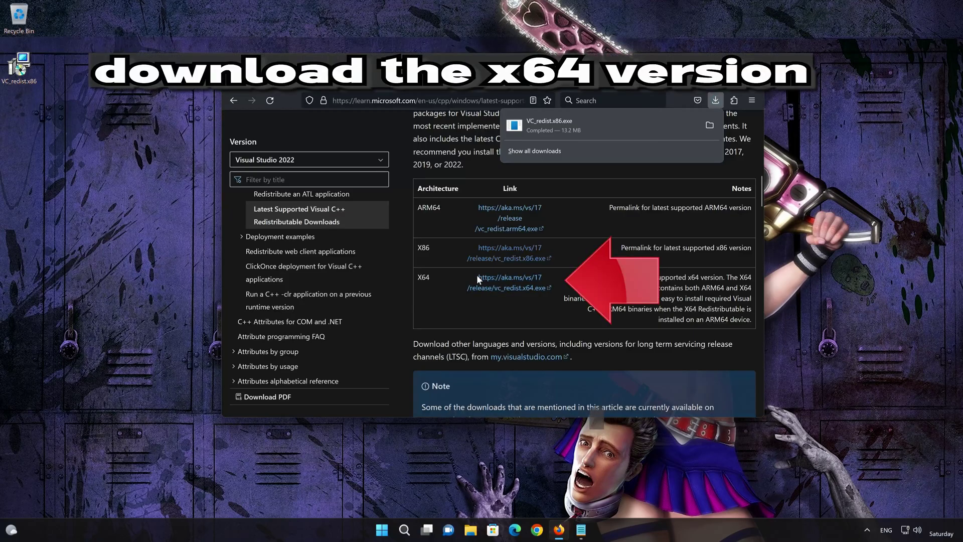
pyautogui.click(524, 289)
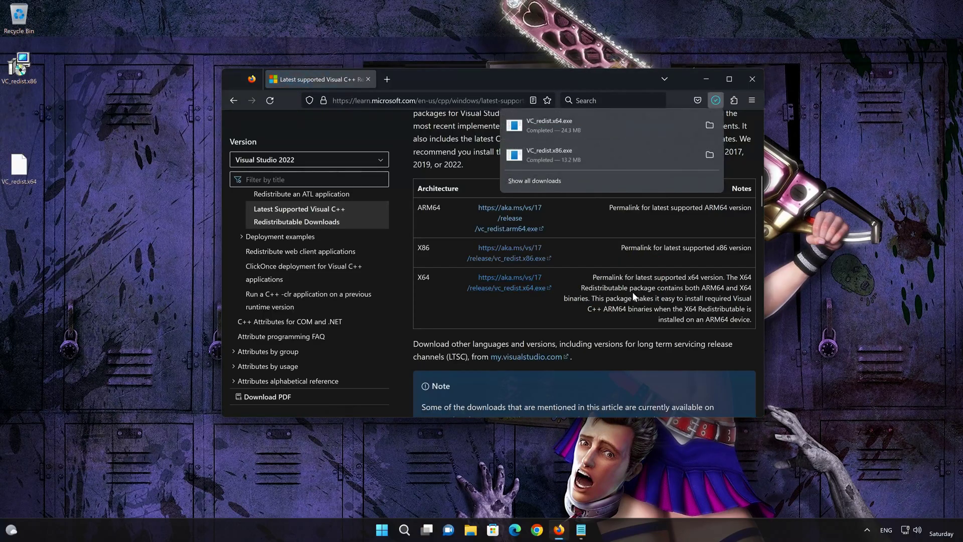
pyautogui.click(745, 80)
pyautogui.click(745, 80)
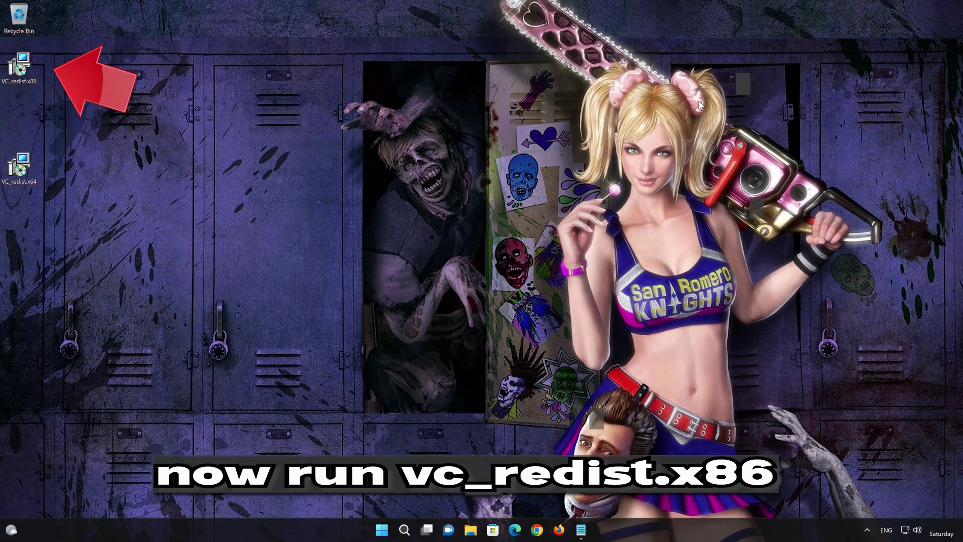
# Run VC_redist.x86 from the desktop, accept the license terms and install the x86 Visual C++ Redistributable
pyautogui.doubleClick(19, 70)
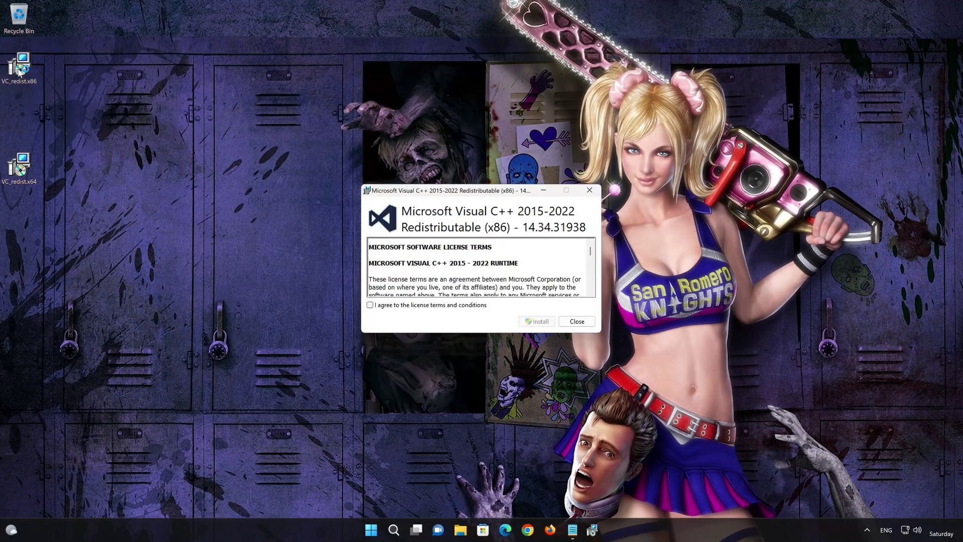
pyautogui.click(370, 305)
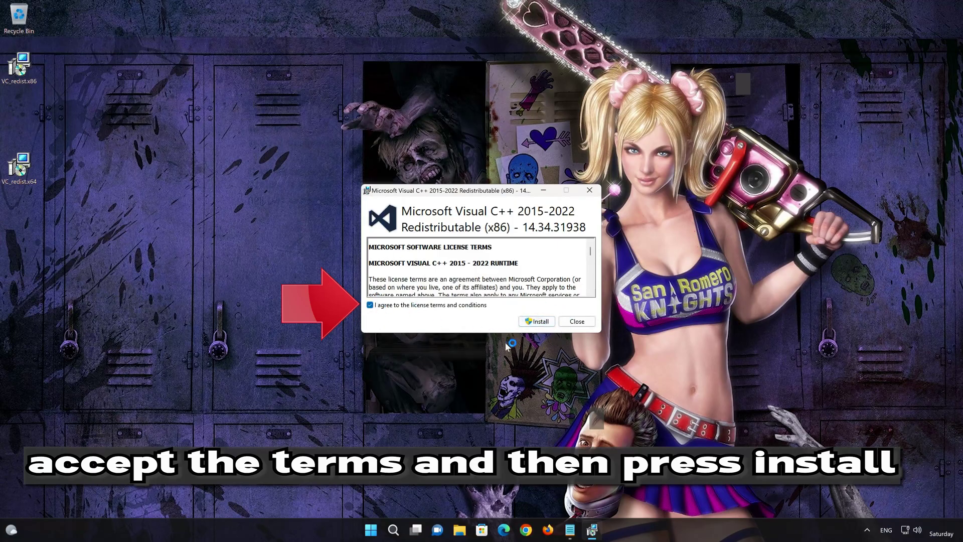
pyautogui.click(537, 321)
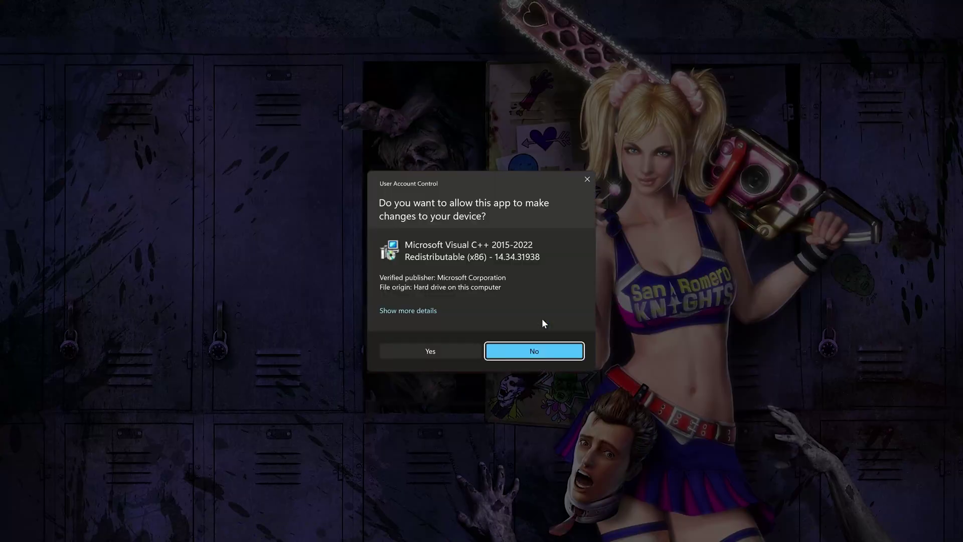
pyautogui.click(429, 355)
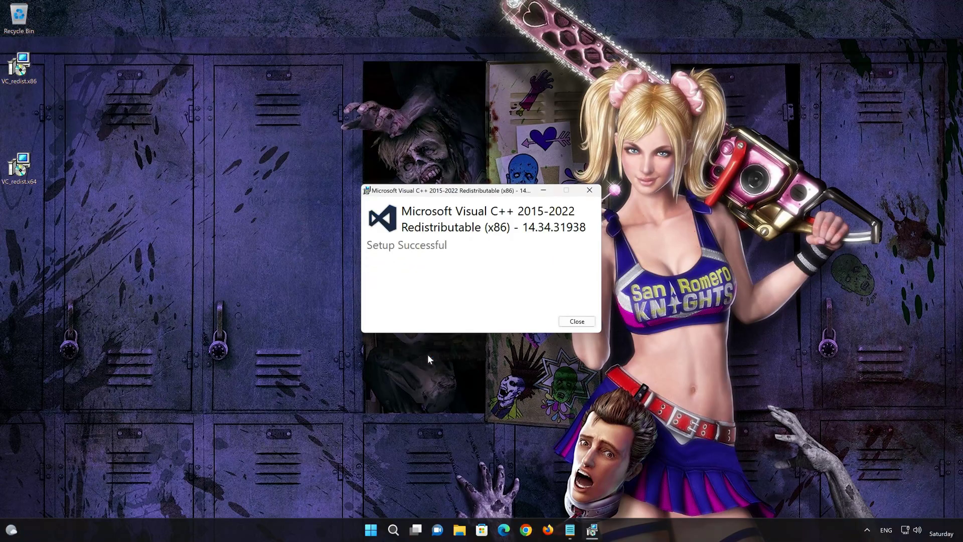
pyautogui.click(576, 321)
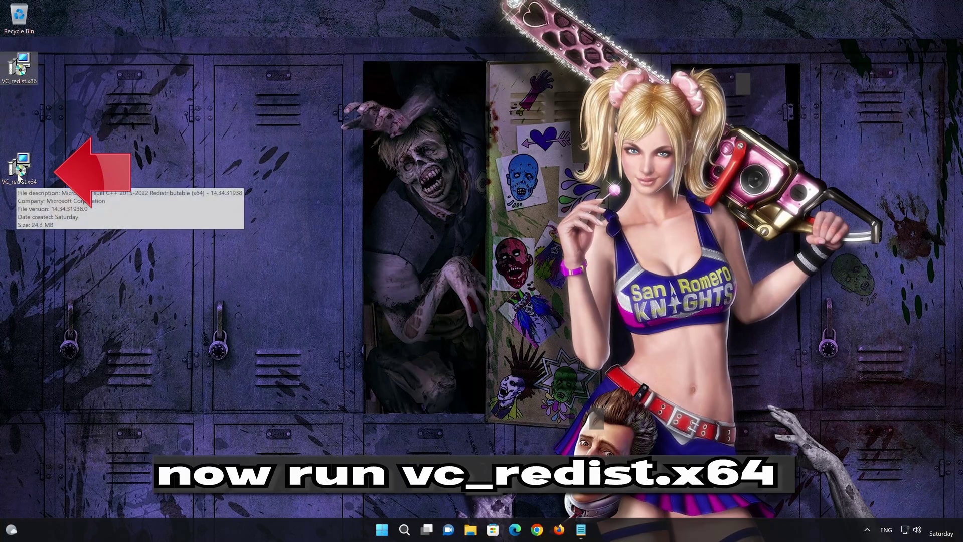
# Run VC_redist.x64 from the desktop, accept the license terms and install the x64 Visual C++ Redistributable
pyautogui.doubleClick(19, 178)
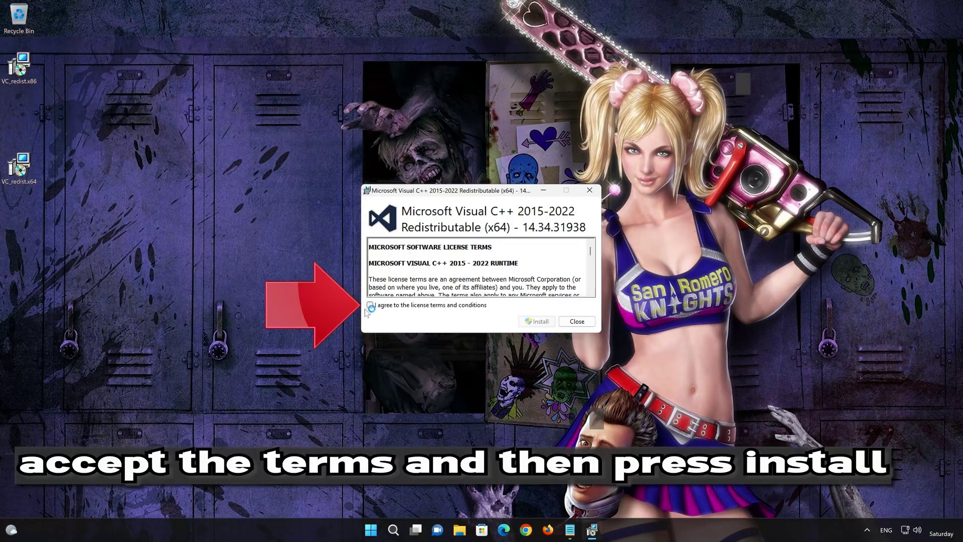
pyautogui.click(369, 305)
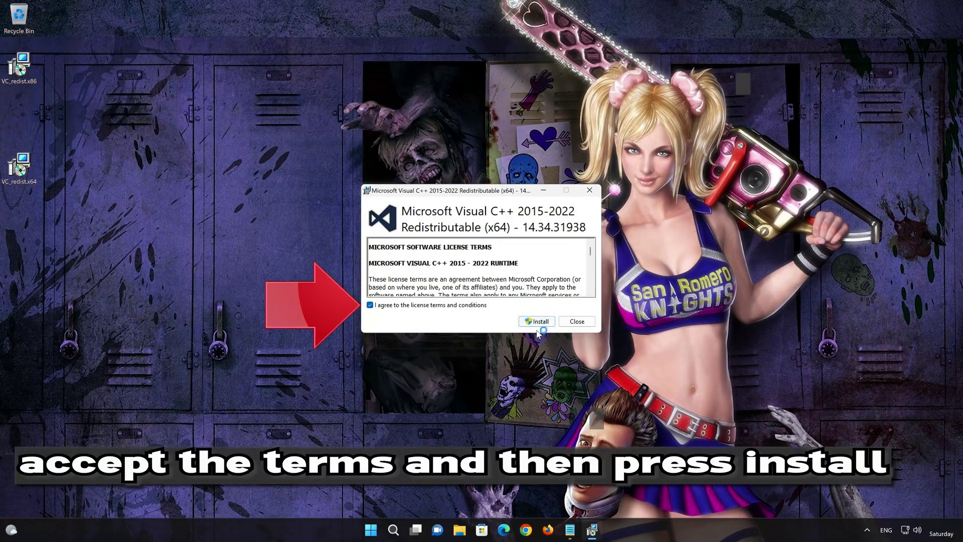
pyautogui.click(542, 321)
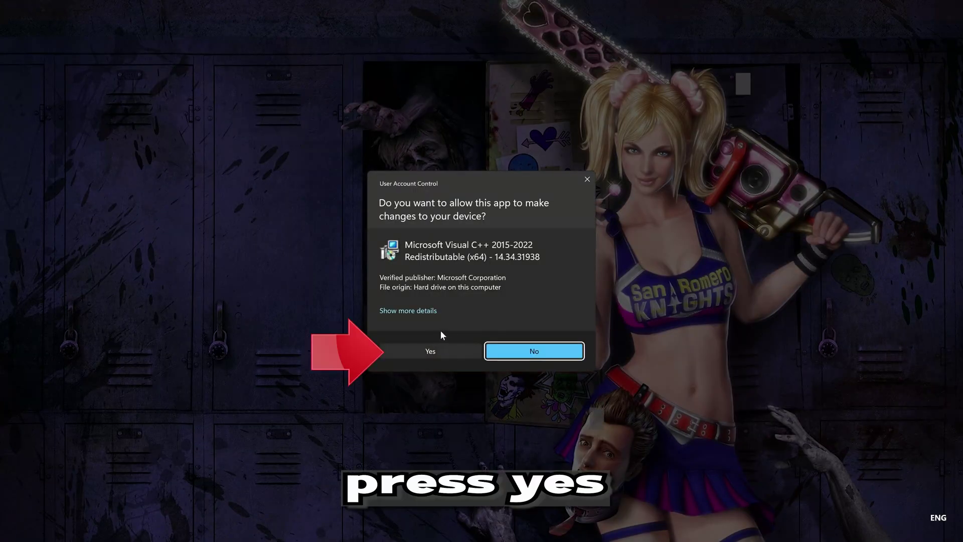
pyautogui.click(426, 351)
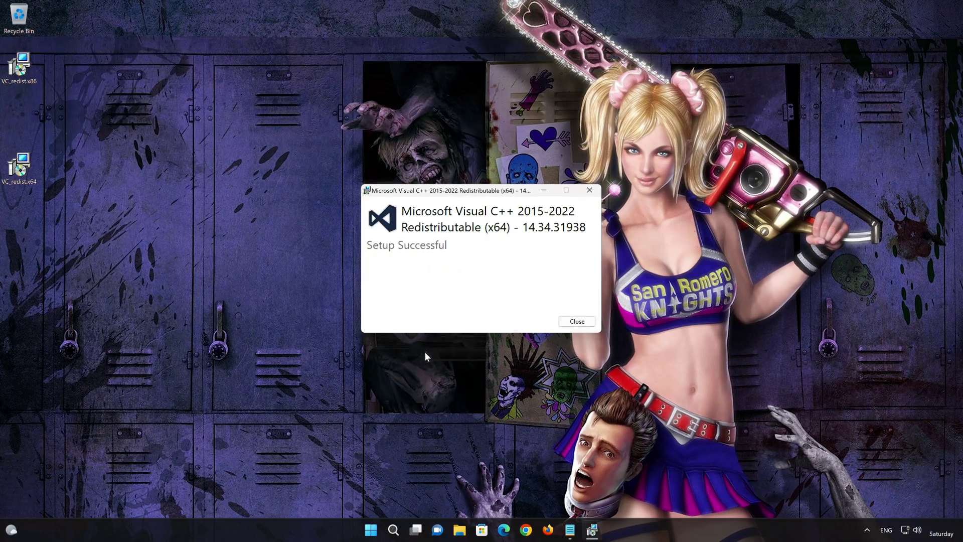
pyautogui.click(576, 322)
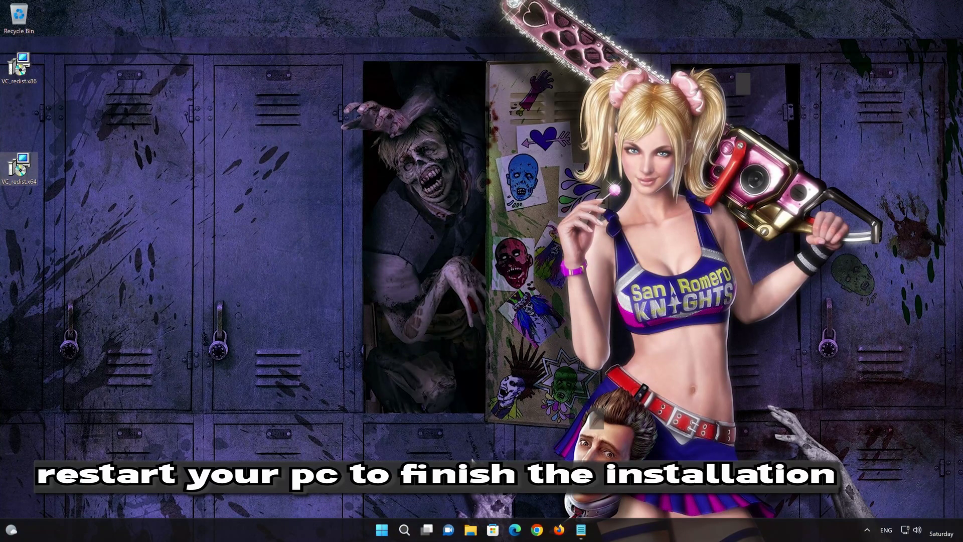
# Restart the PC, forcing the restart despite the open Notepad window
pyautogui.click(381, 529)
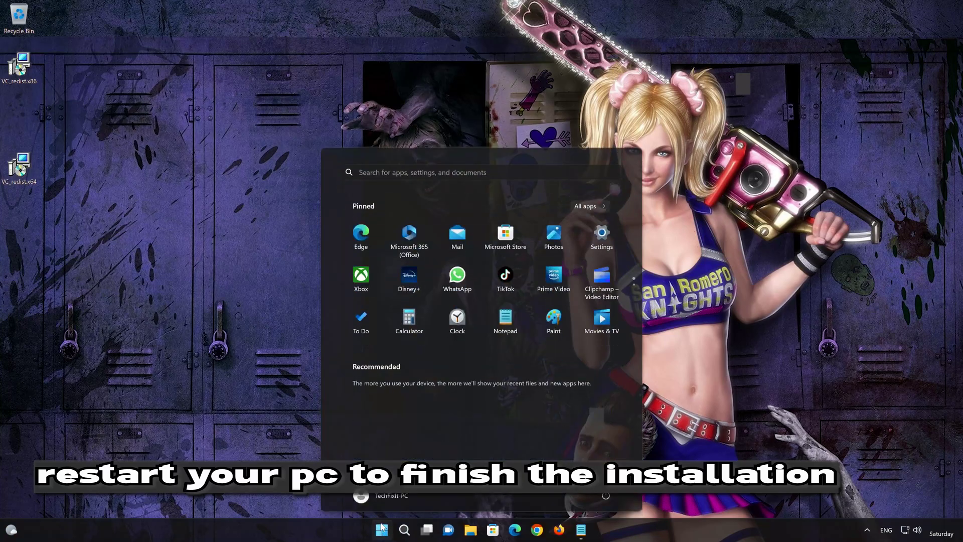
pyautogui.click(604, 493)
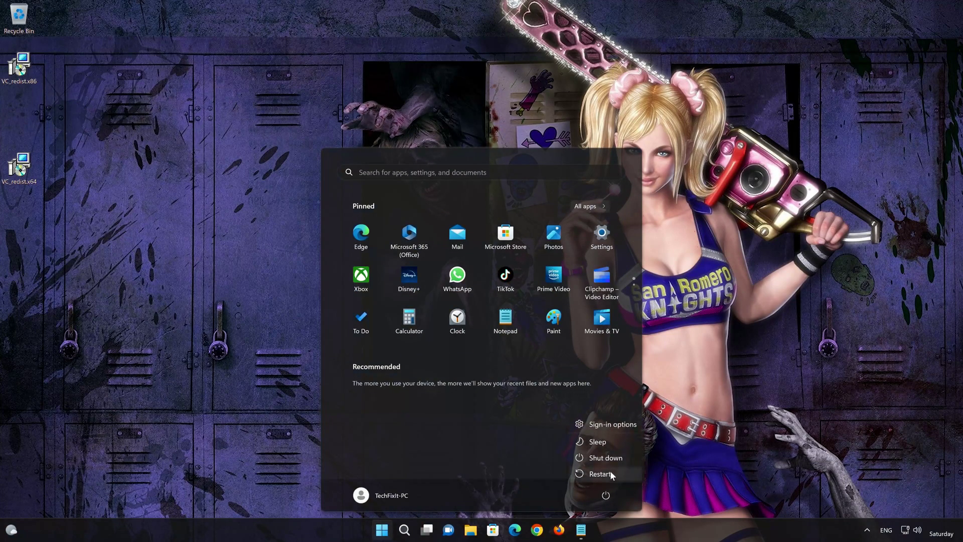
pyautogui.click(610, 473)
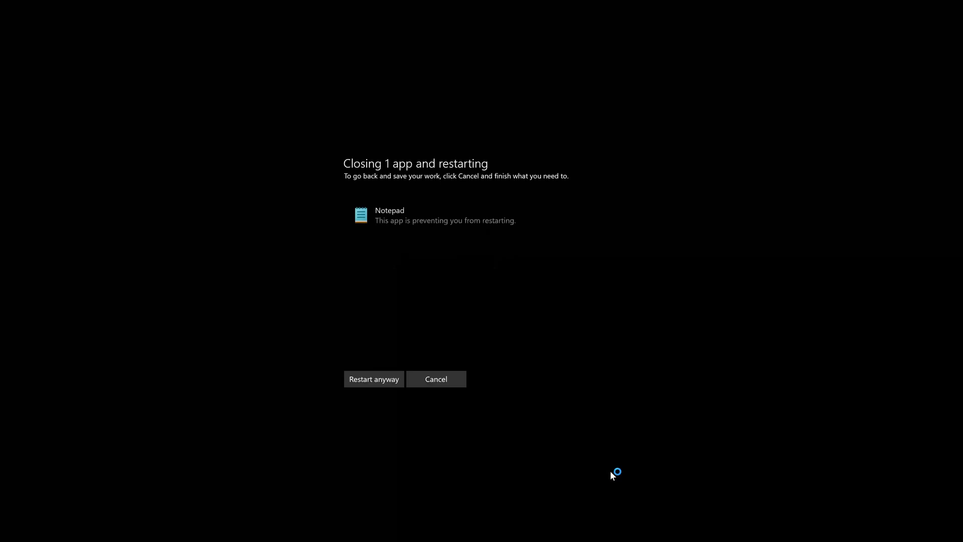
pyautogui.click(362, 380)
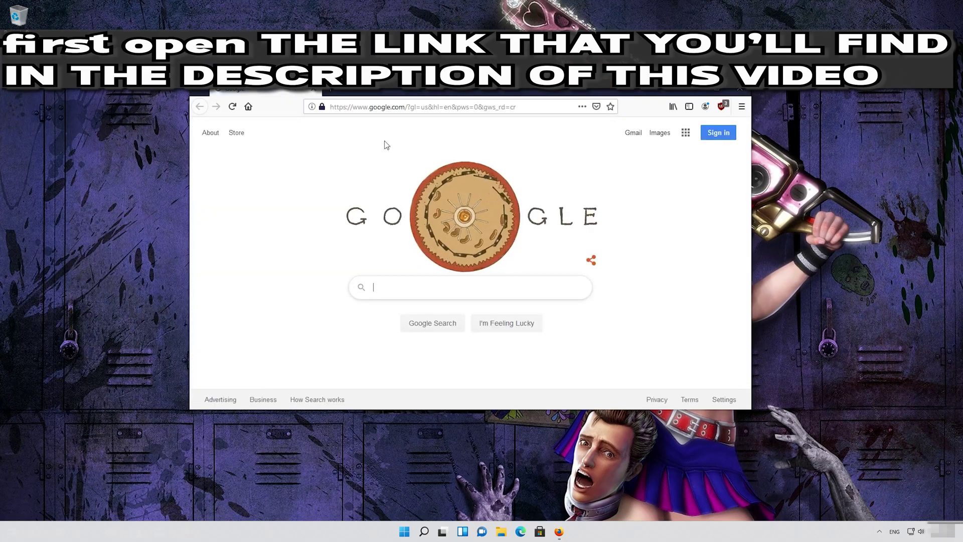
# Load the copied Microsoft Download Center link (details.aspx?id=10368) for the DirectX Software Development Kit in the browser
pyautogui.click(414, 107)
pyautogui.rightClick(414, 109)
pyautogui.click(438, 164)
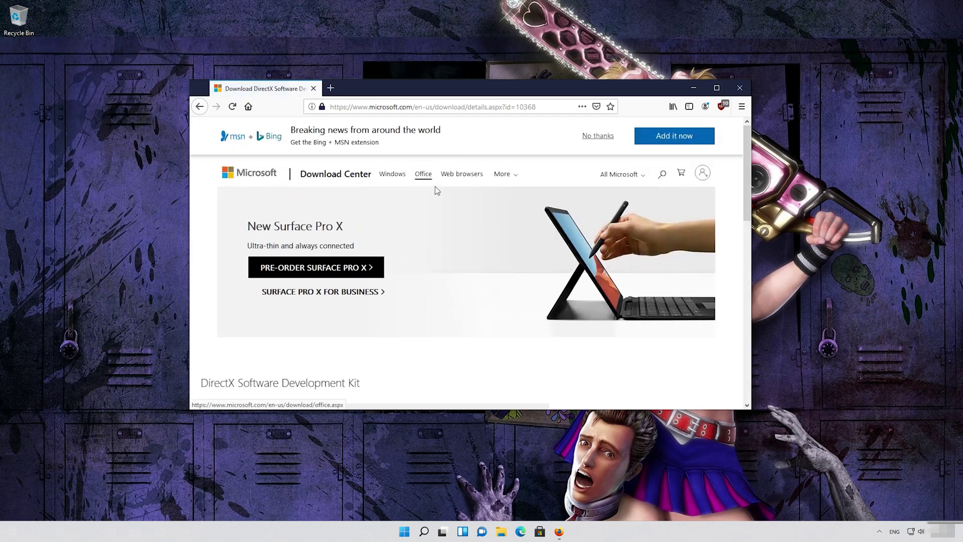
# Download the DirectX Software Development Kit, saving dxsdk_aug2006.exe, and close the browser
pyautogui.scroll(-3, 434, 191)
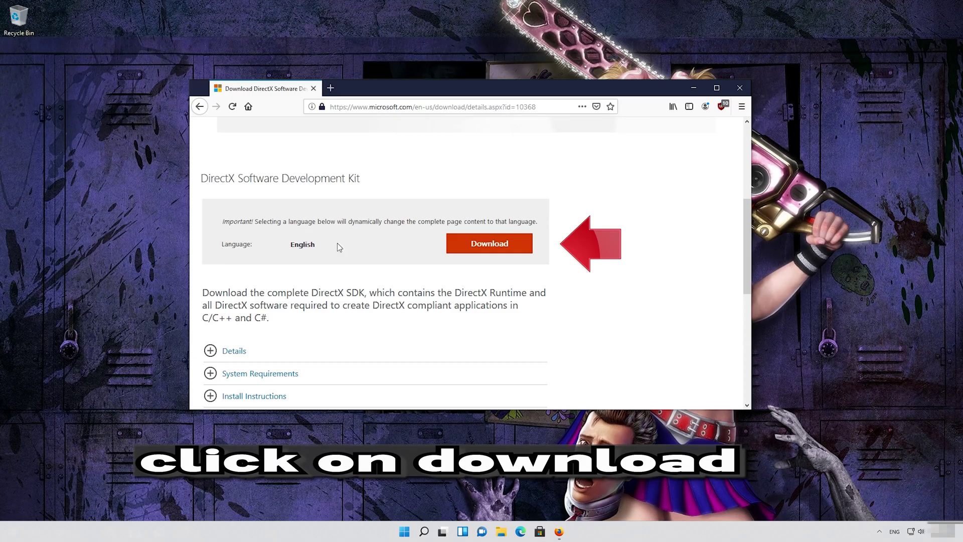
pyautogui.click(496, 252)
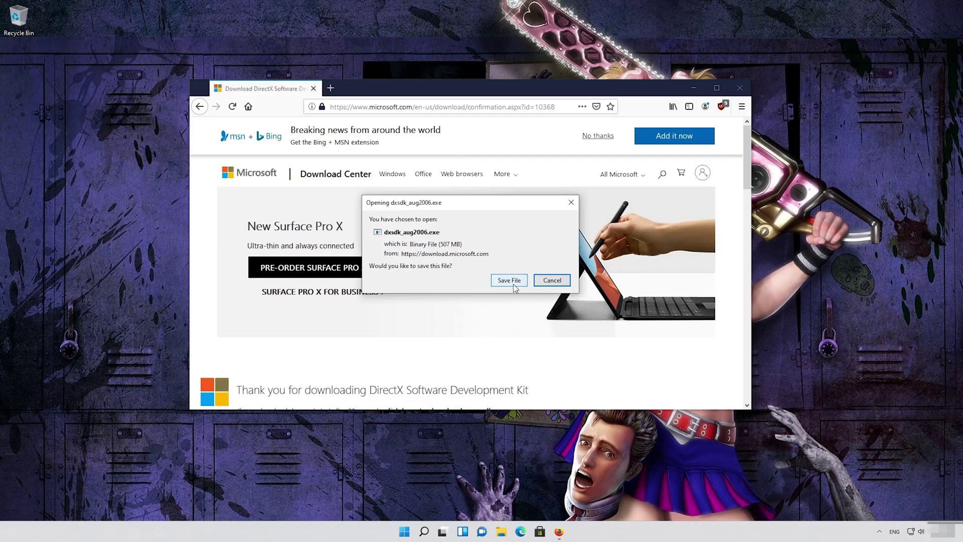
pyautogui.click(513, 284)
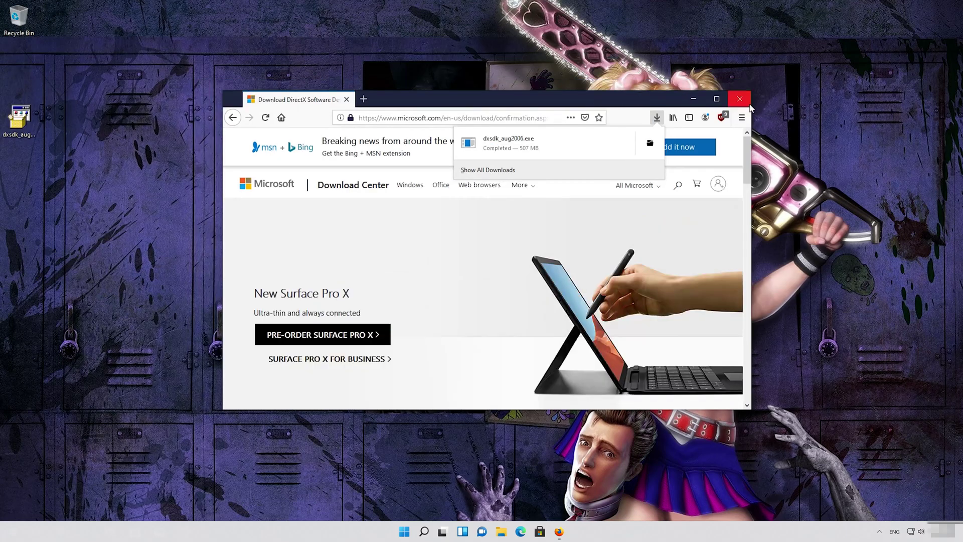
pyautogui.click(750, 103)
pyautogui.click(749, 103)
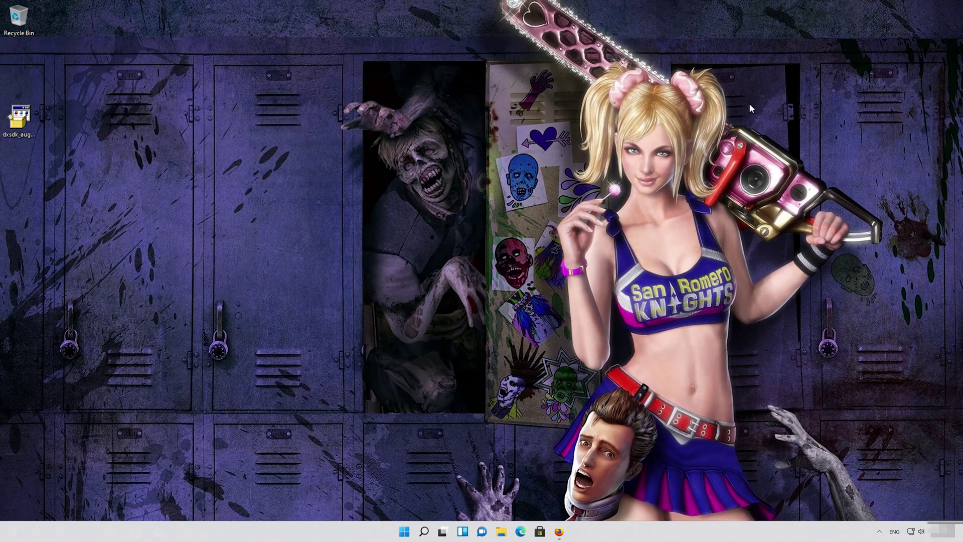
# Run dxsdk_aug2006 from the desktop, accept its license agreement and unzip the files to the default temporary folder
pyautogui.doubleClick(23, 127)
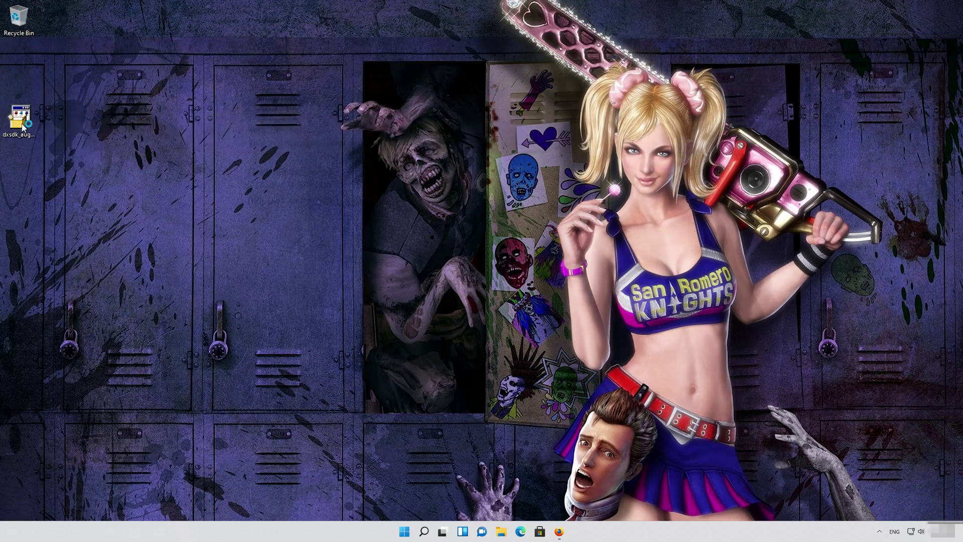
pyautogui.click(22, 127)
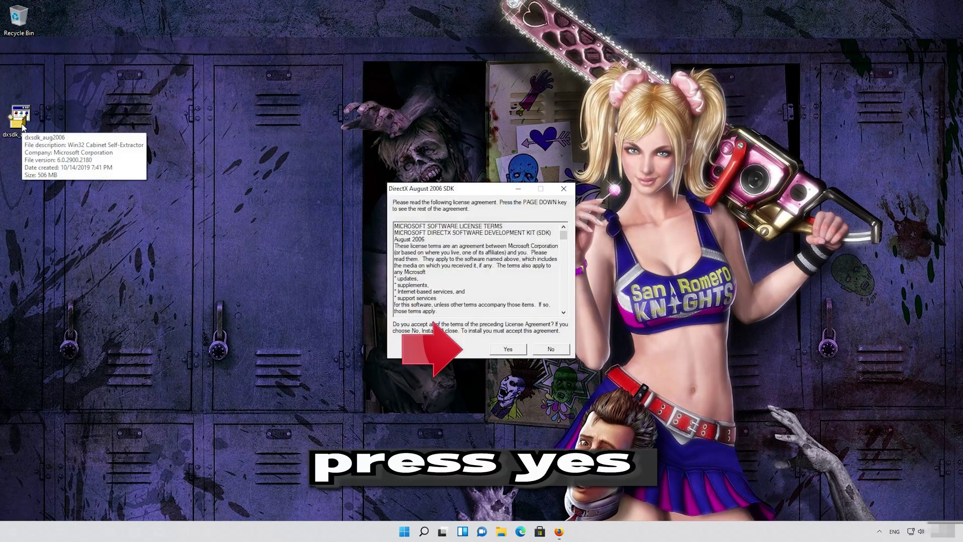
pyautogui.click(508, 349)
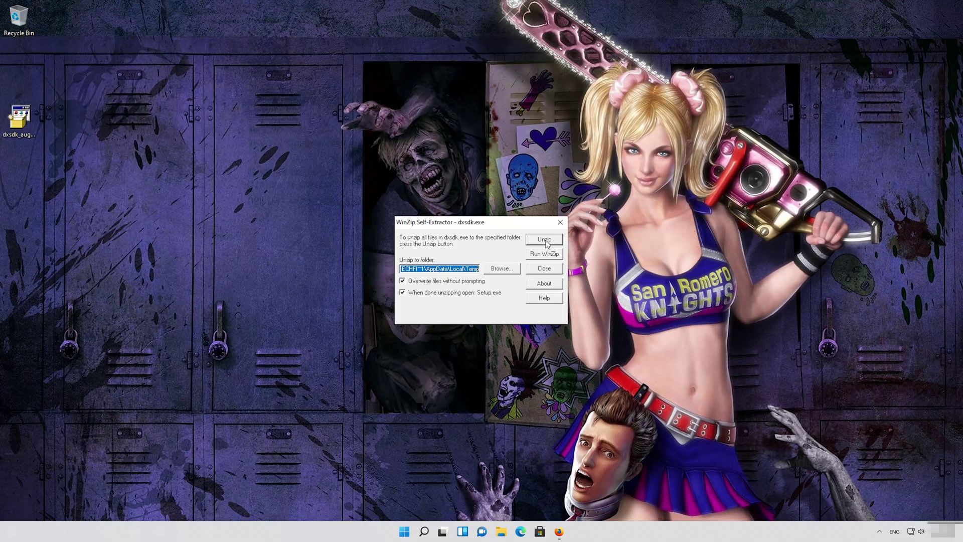
pyautogui.click(546, 243)
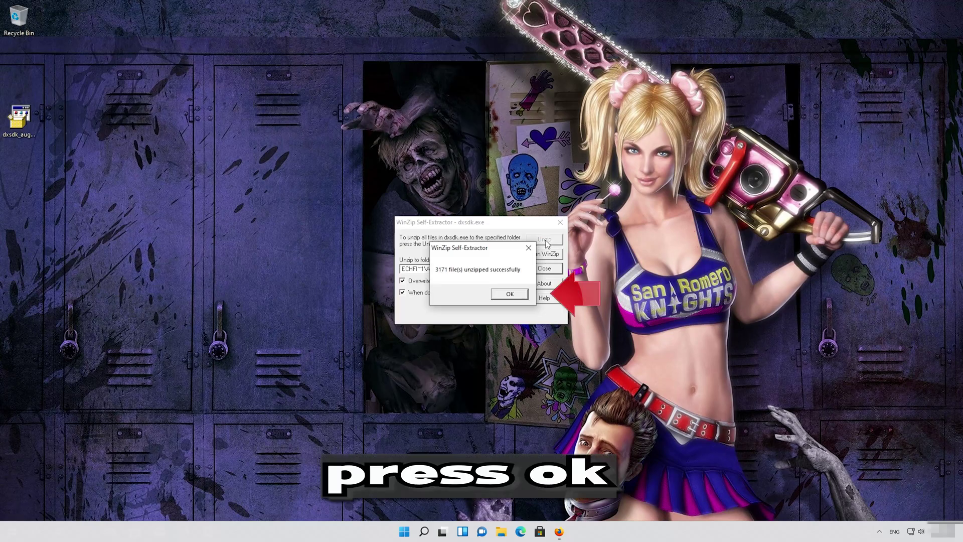
pyautogui.click(509, 294)
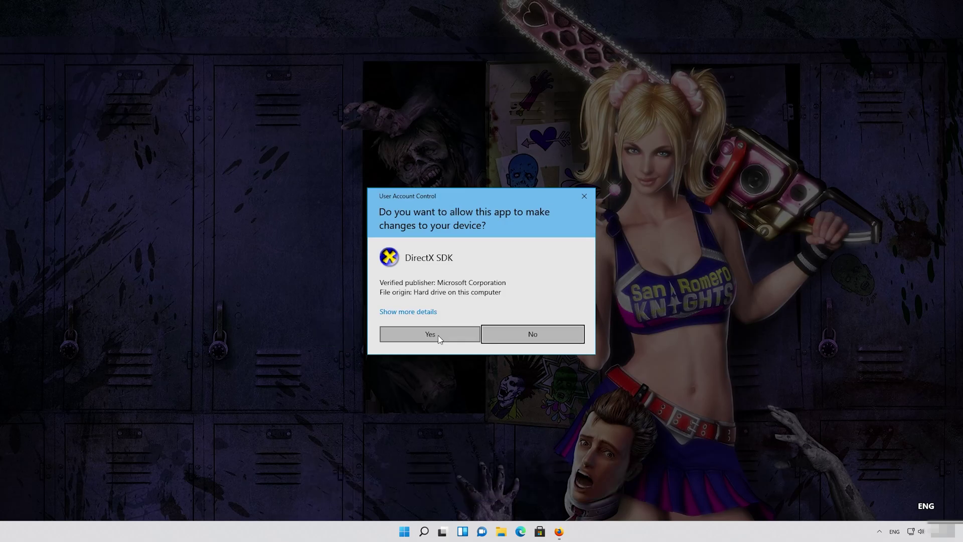
# Allow the DirectX SDK setup, install the required .NET Framework 3.5 feature and agree to the .NET Framework 1.1 license
pyautogui.click(437, 335)
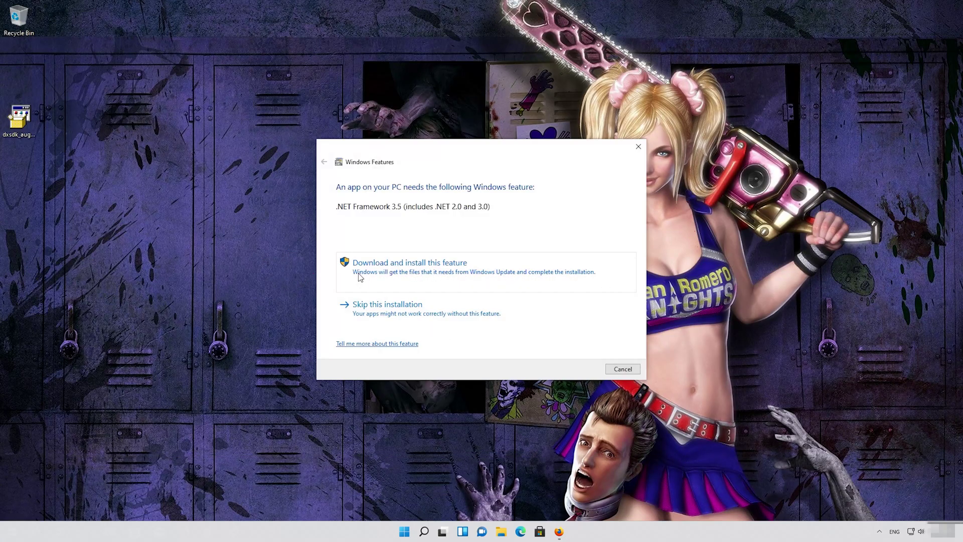
pyautogui.click(359, 277)
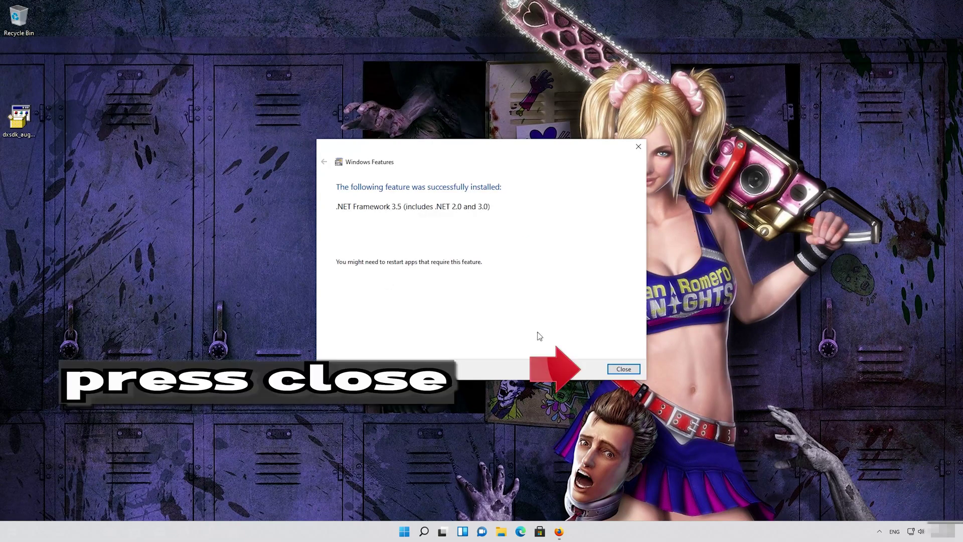
pyautogui.click(623, 369)
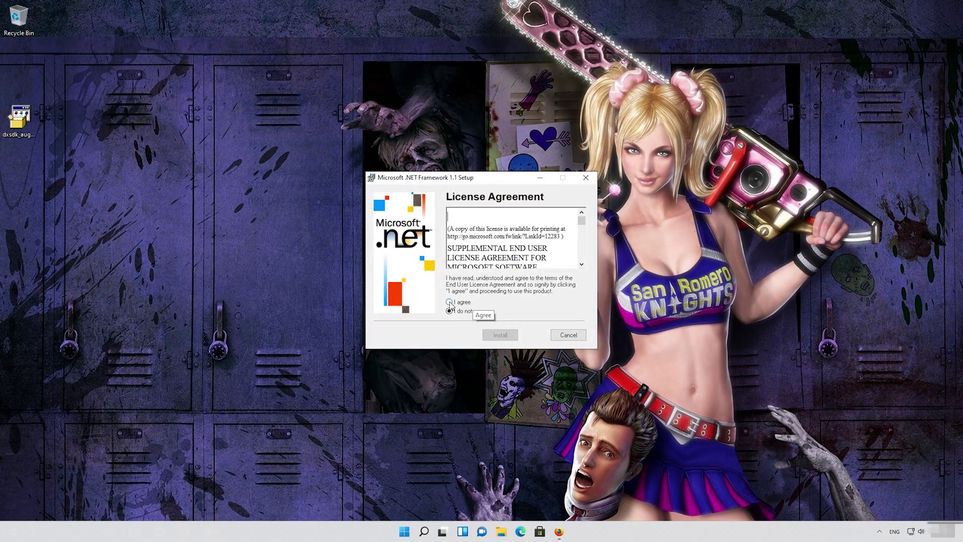
pyautogui.click(449, 303)
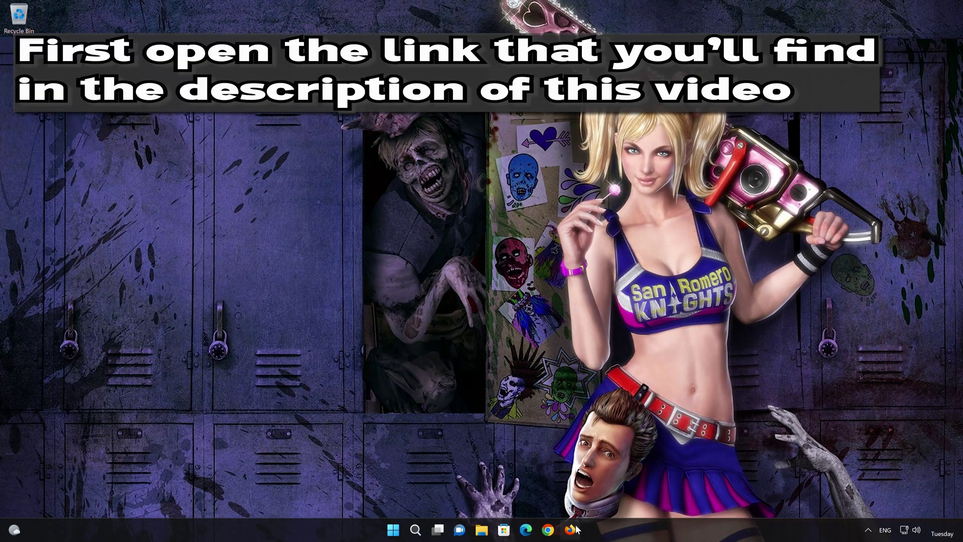
# Load the copied microsoft.com/software-download/windows11 link in Firefox, download the Windows 11 installation media creation tool and close the browser
pyautogui.click(575, 530)
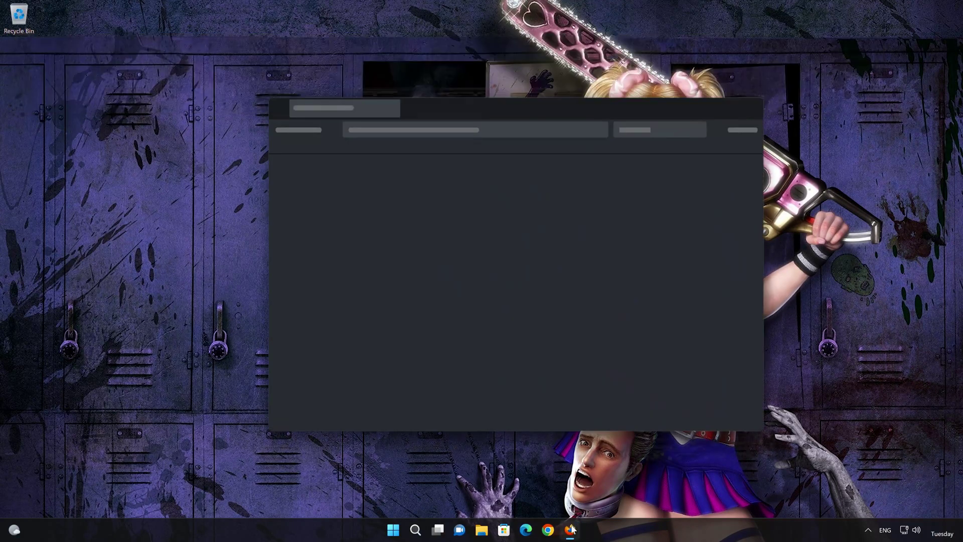
pyautogui.rightClick(451, 130)
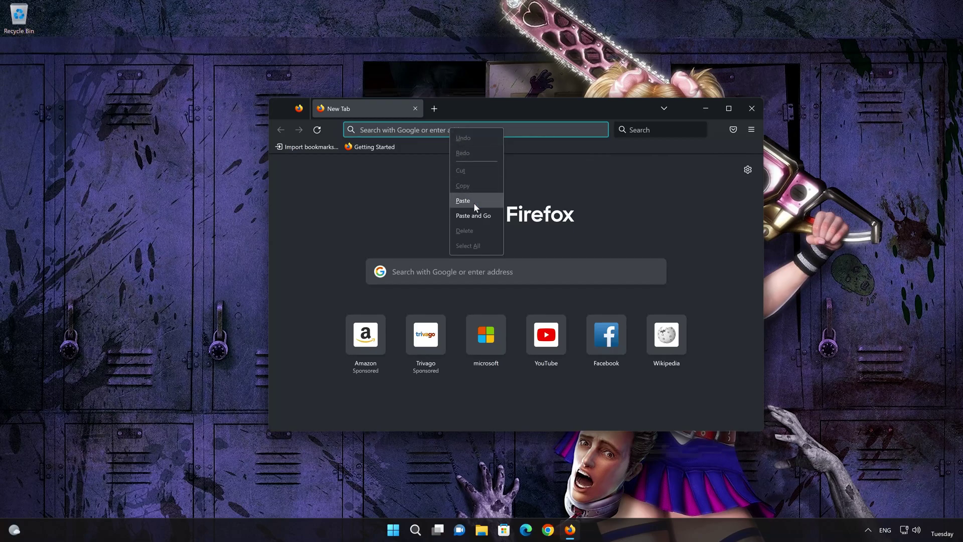
pyautogui.click(473, 215)
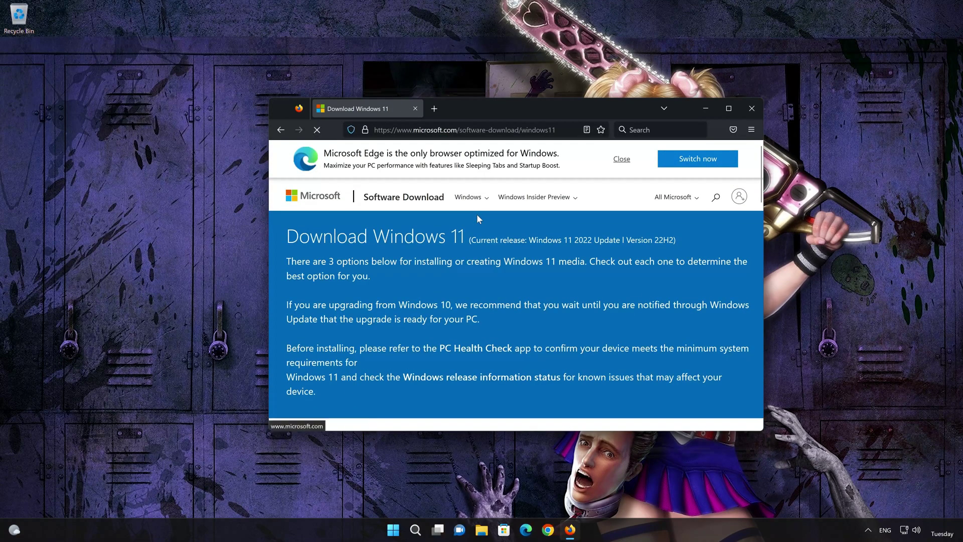
pyautogui.scroll(-7, 477, 219)
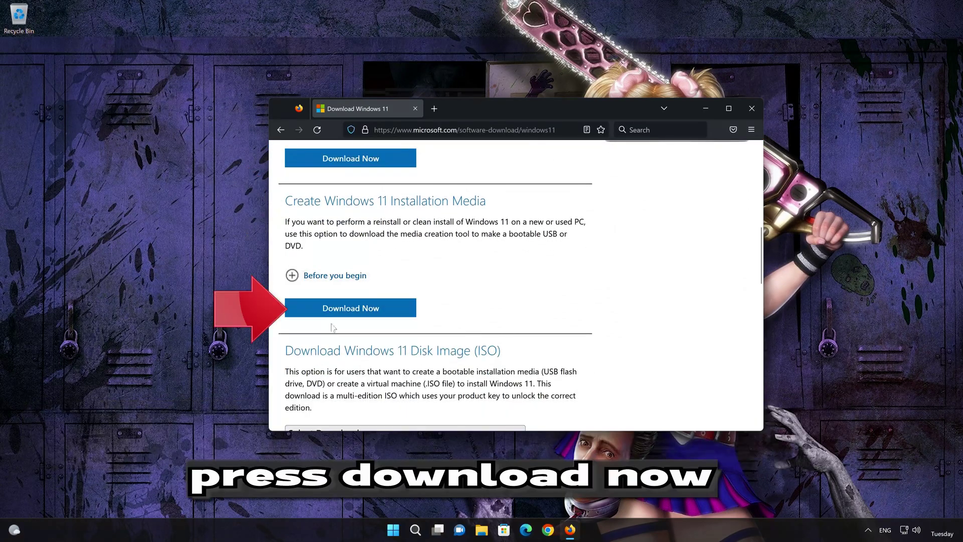
pyautogui.click(368, 310)
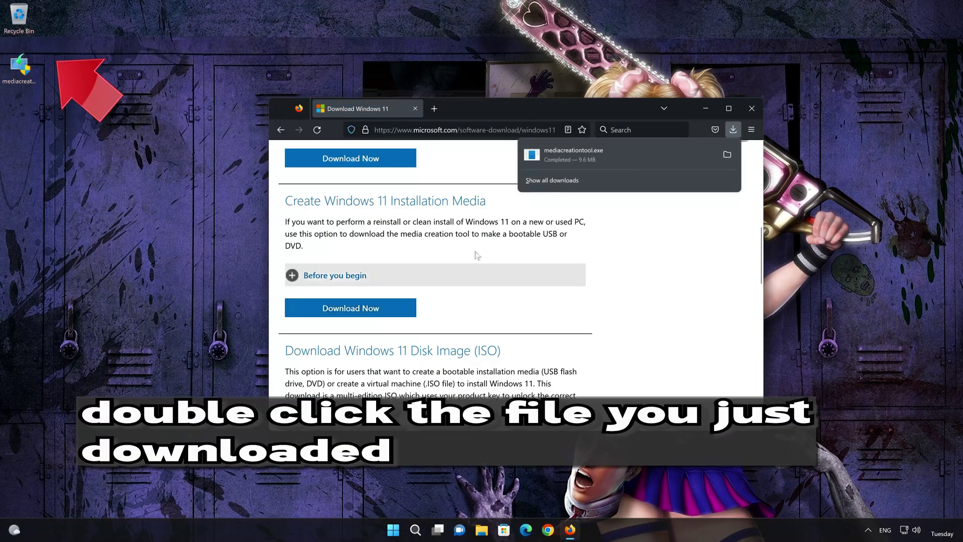
pyautogui.click(750, 109)
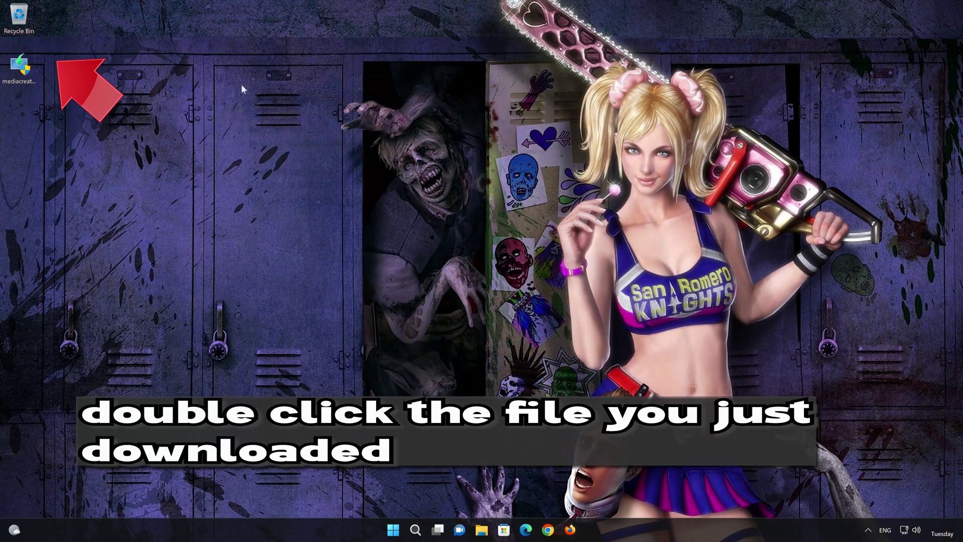
# Run mediacreationtool from the desktop with the recommended language and edition, and choose ISO file as the media to create
pyautogui.doubleClick(19, 81)
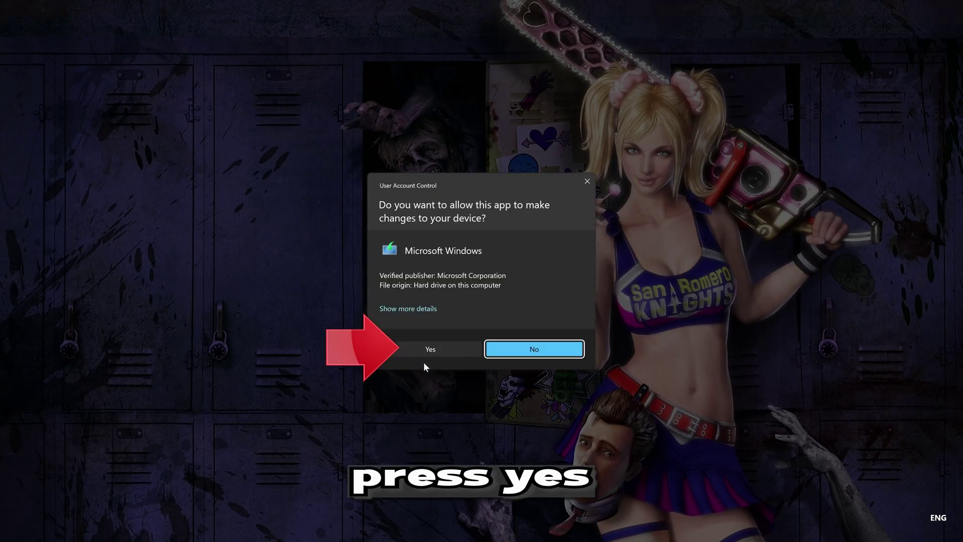
pyautogui.click(426, 350)
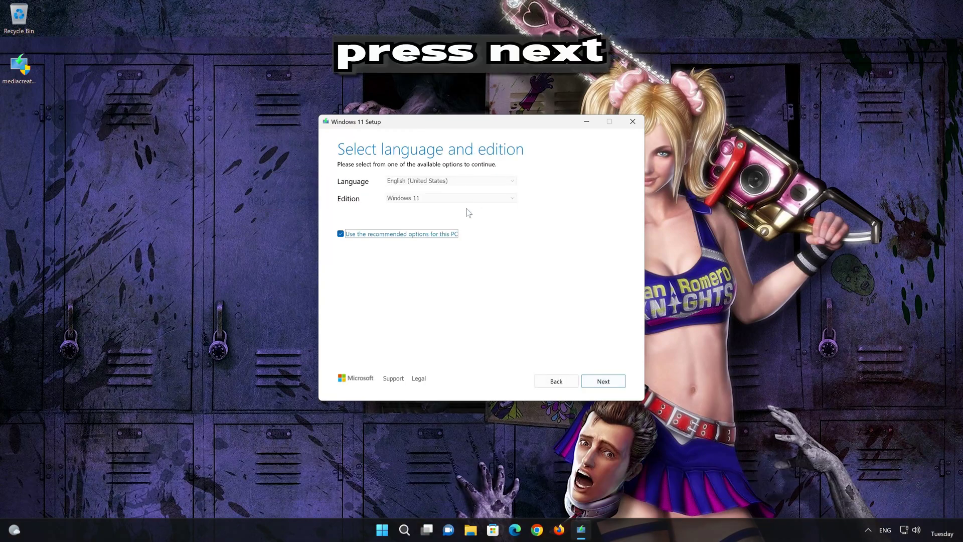
pyautogui.click(603, 382)
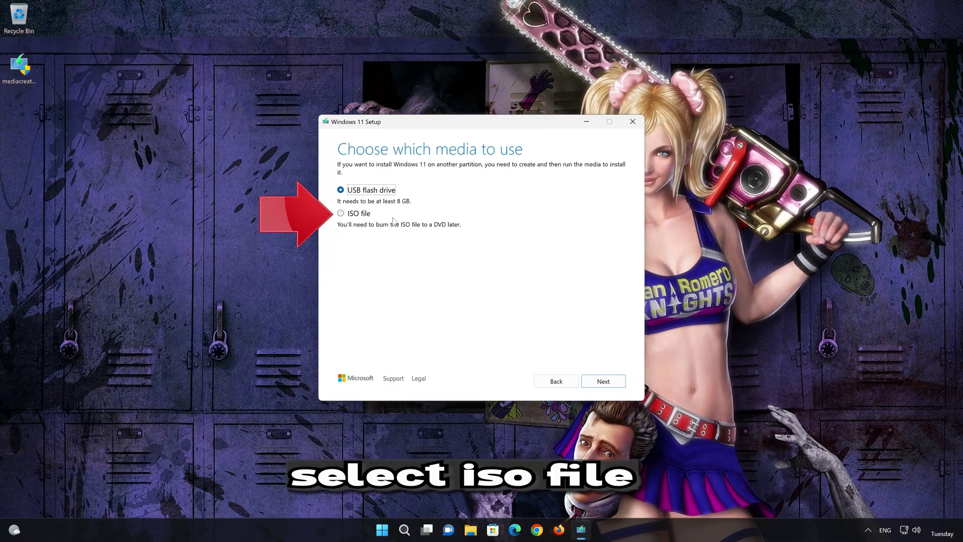
pyautogui.click(342, 214)
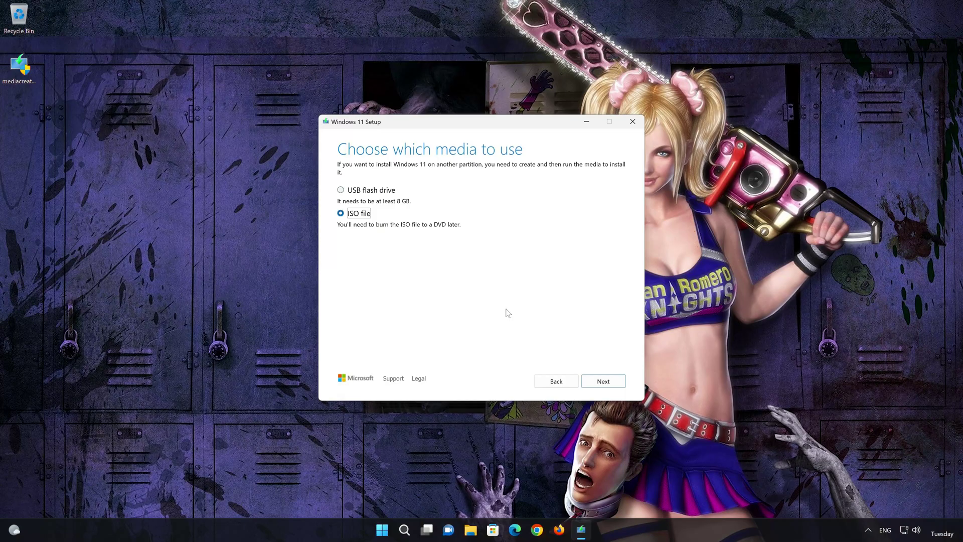
pyautogui.click(605, 382)
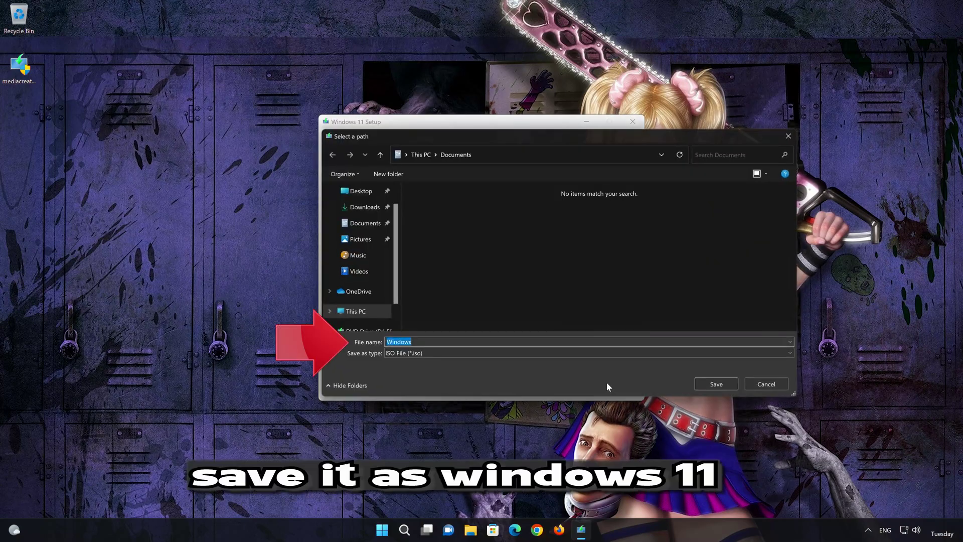
# Save the ISO file to the Desktop as Windows 11 and finish the media creation setup
pyautogui.click(412, 342)
pyautogui.click(364, 191)
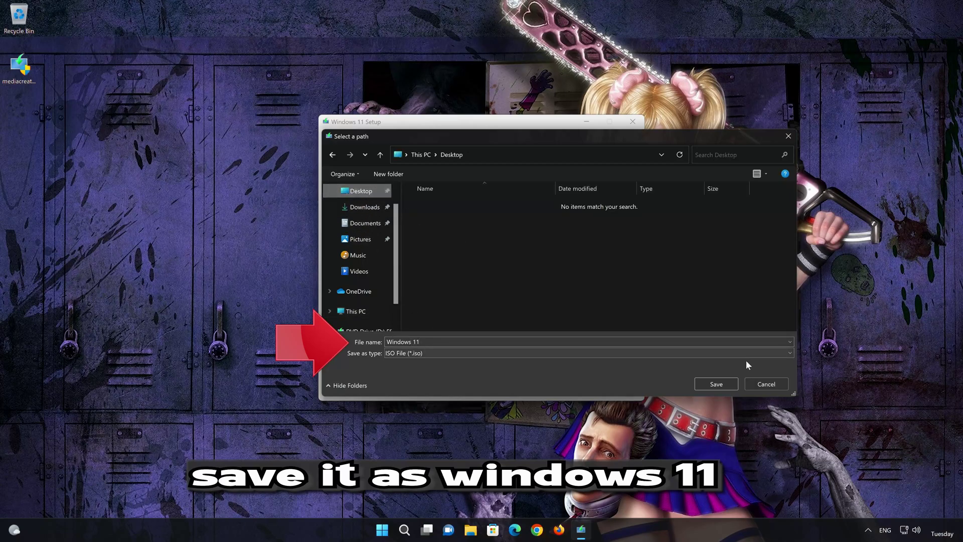
pyautogui.click(724, 381)
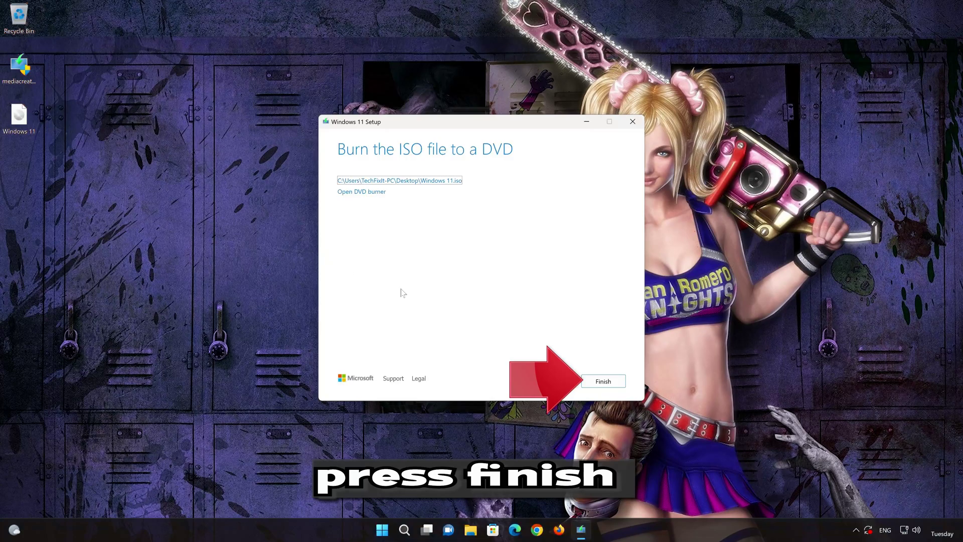
pyautogui.click(604, 383)
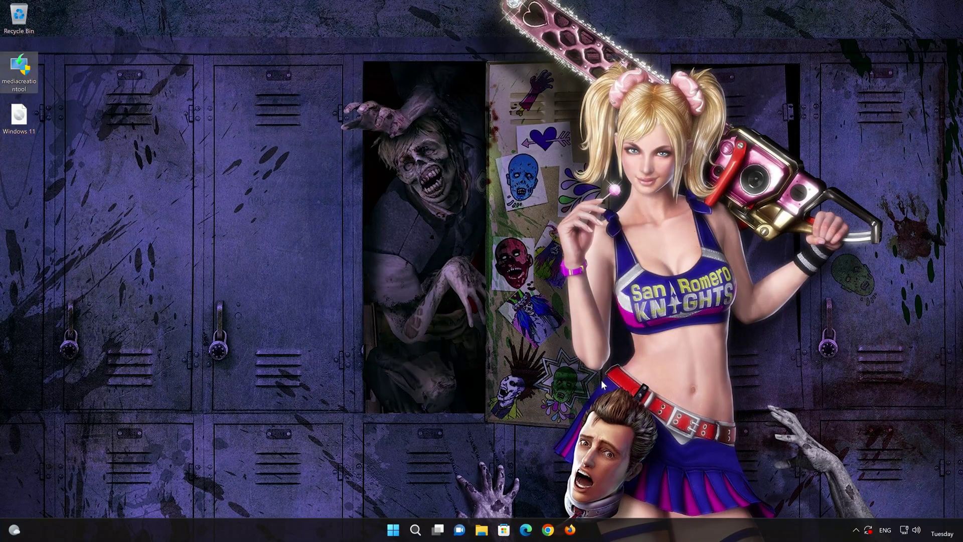
# Mount the Windows 11 ISO from the desktop, run its setup application with permission granted, and close the drive's folder window
pyautogui.doubleClick(18, 123)
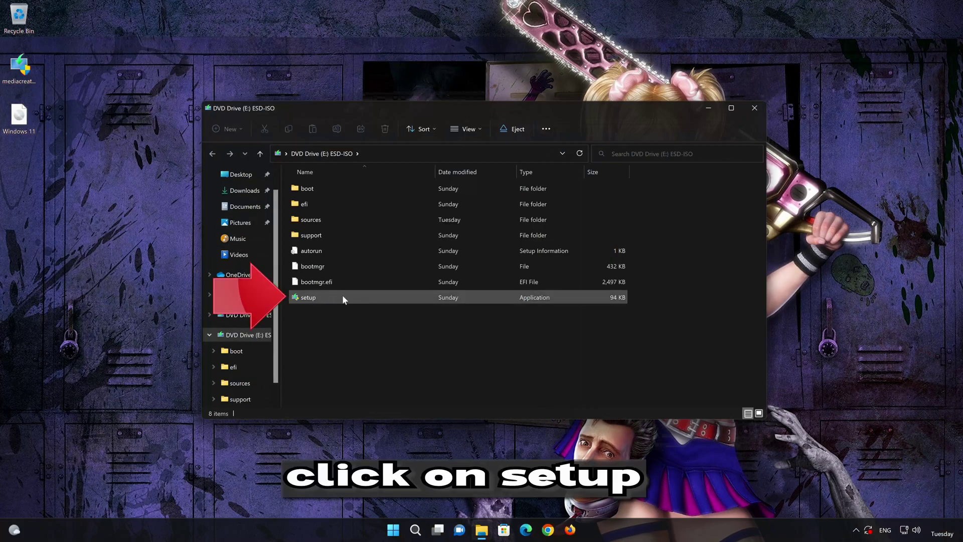
pyautogui.doubleClick(360, 297)
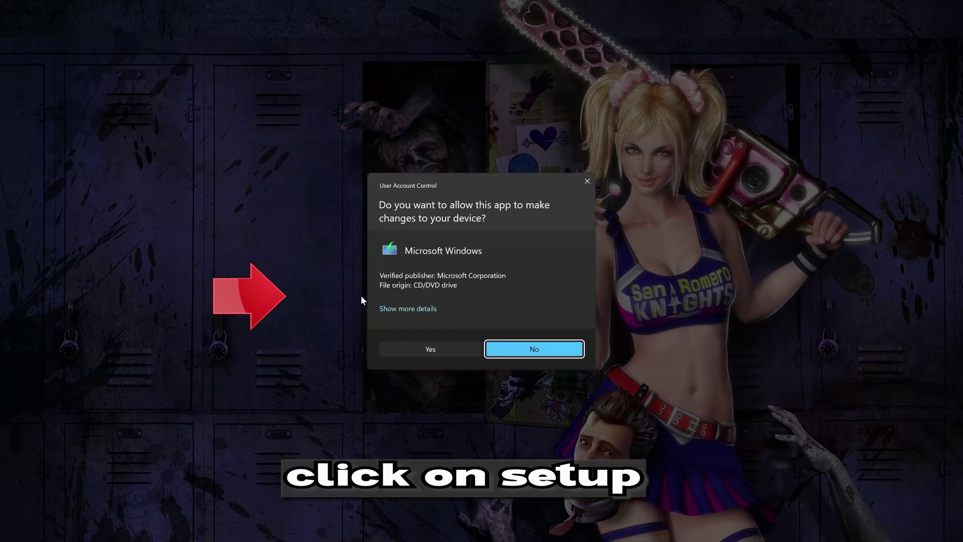
pyautogui.click(427, 349)
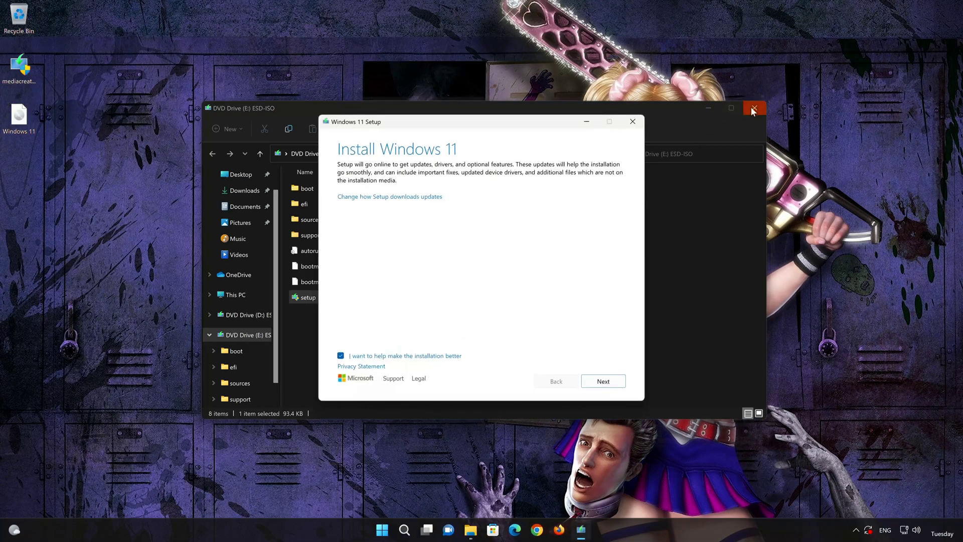
pyautogui.click(752, 109)
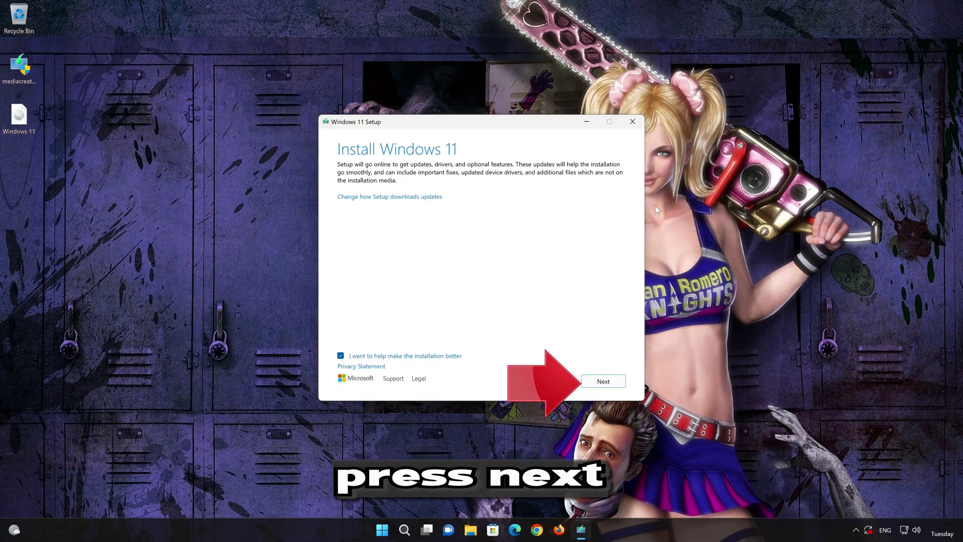
# Accept the Windows 11 license terms and start installing Windows 11 Pro, keeping personal files and apps
pyautogui.click(604, 382)
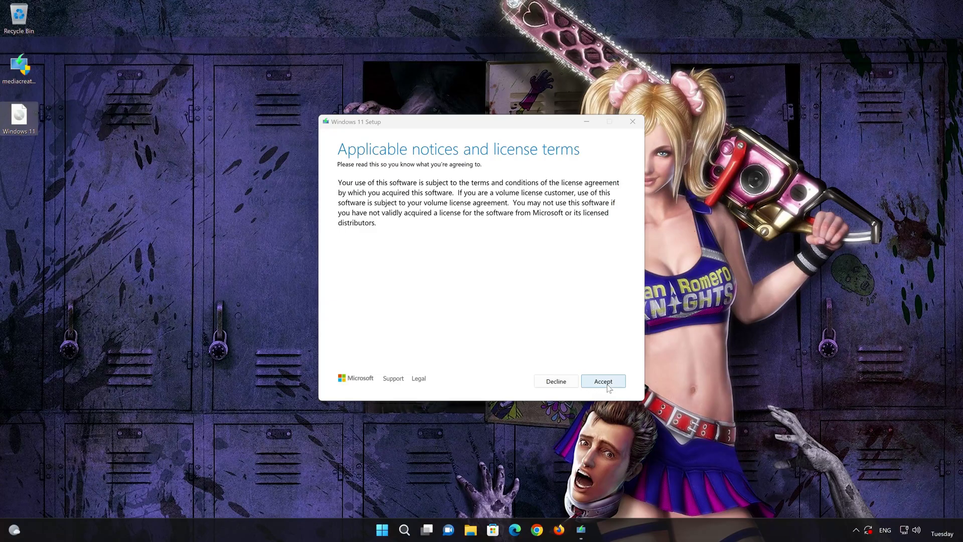
pyautogui.click(604, 382)
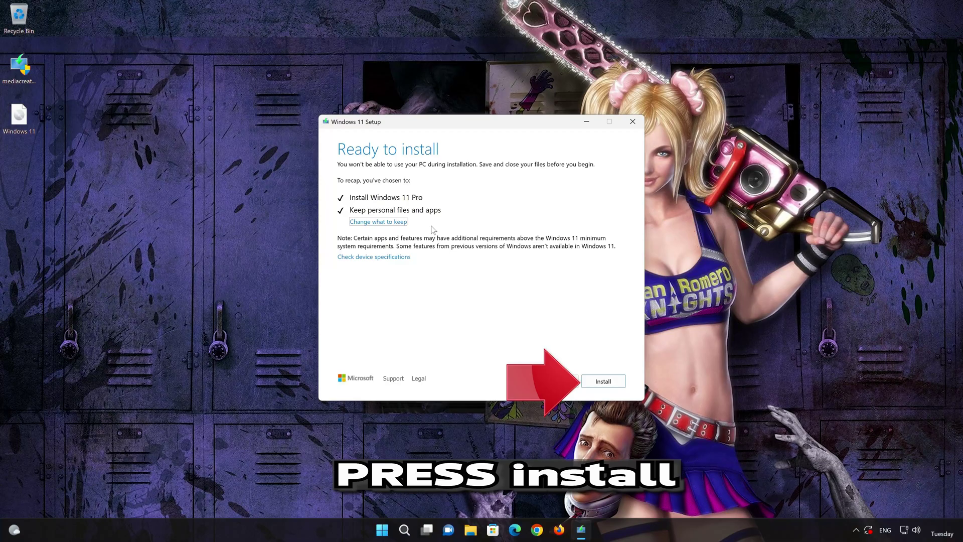
pyautogui.click(616, 385)
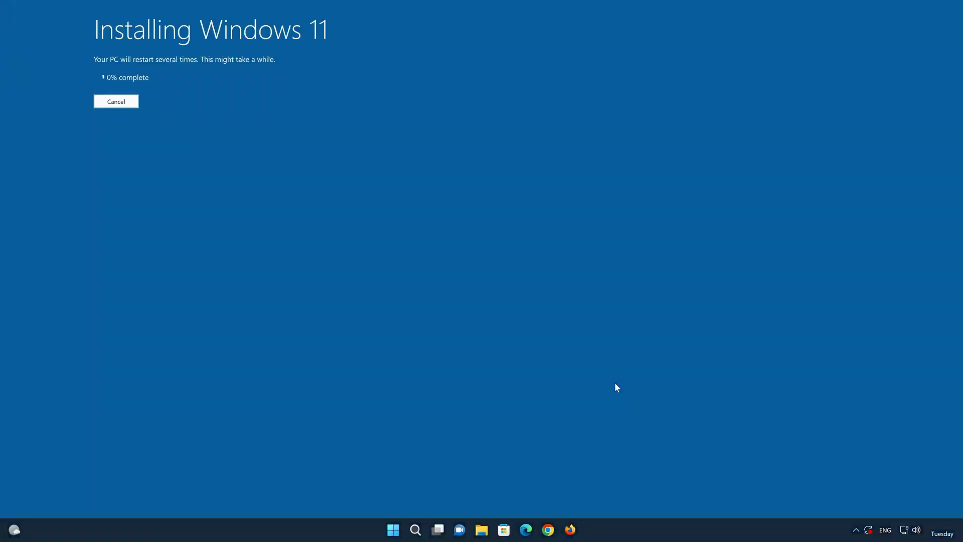